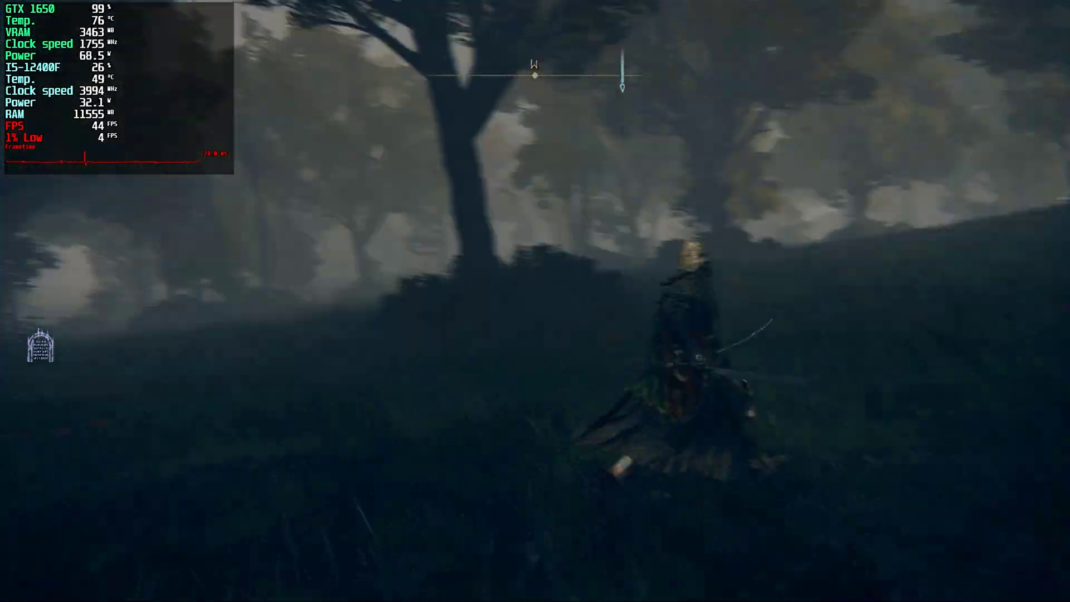
key("w")
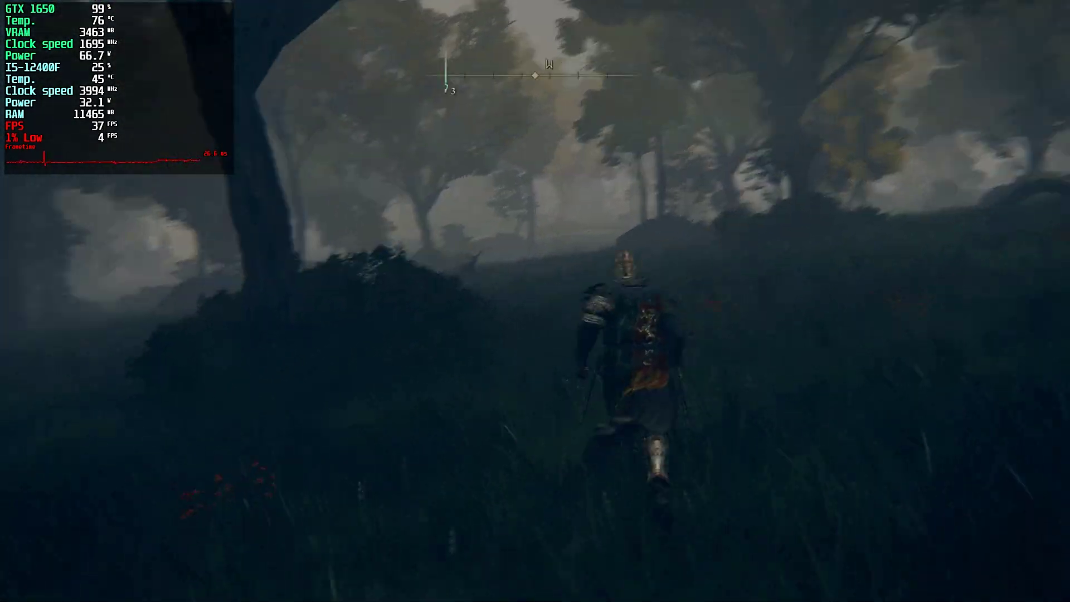
key("w")
key("a")
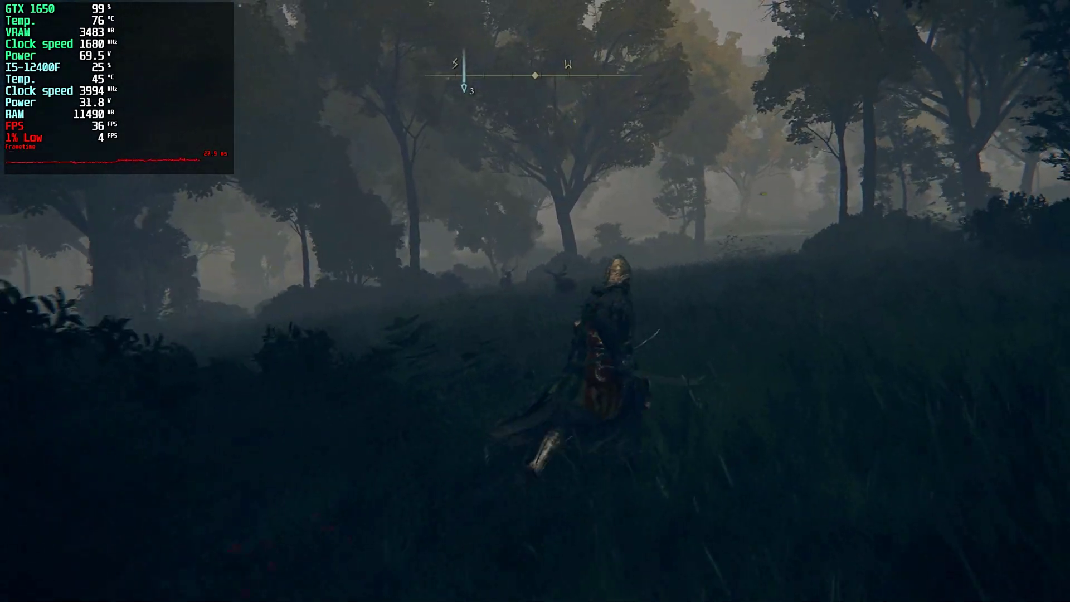
key("w")
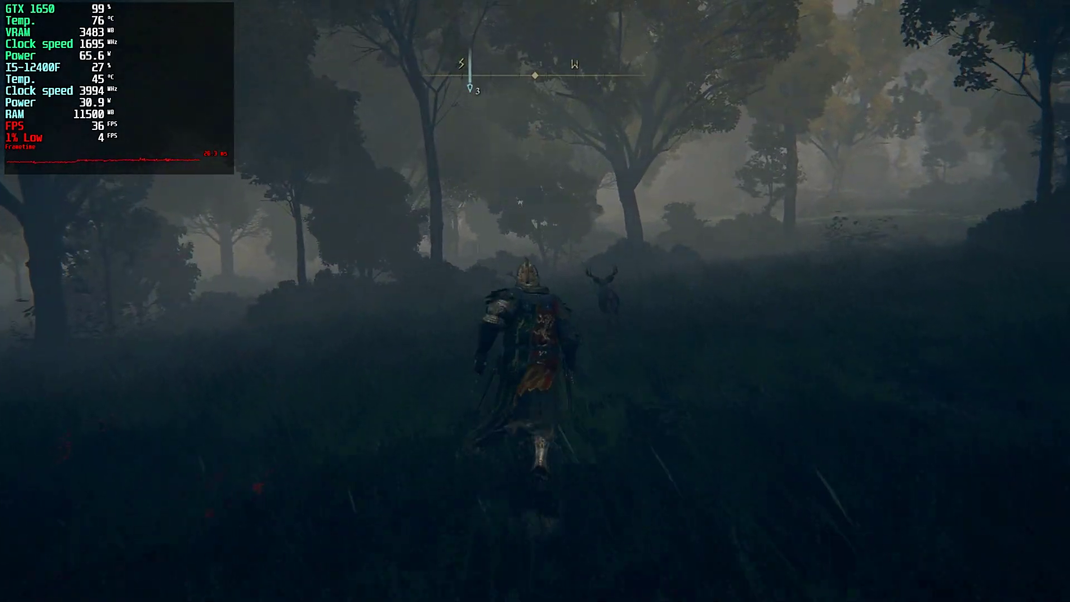
key("w")
left_click(535, 301)
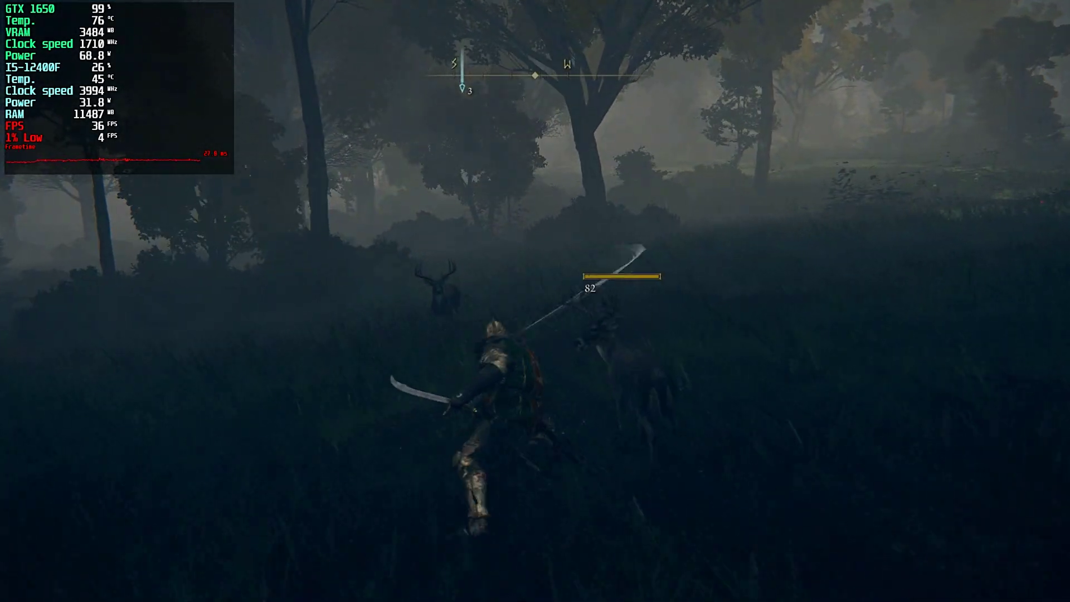
left_click(534, 301)
key("w")
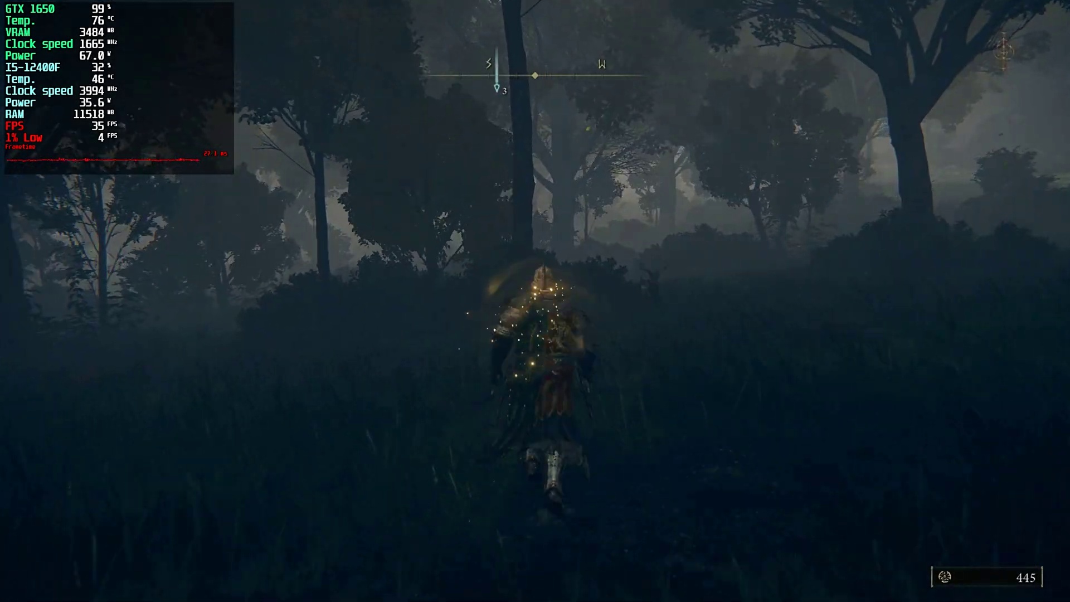
key("w")
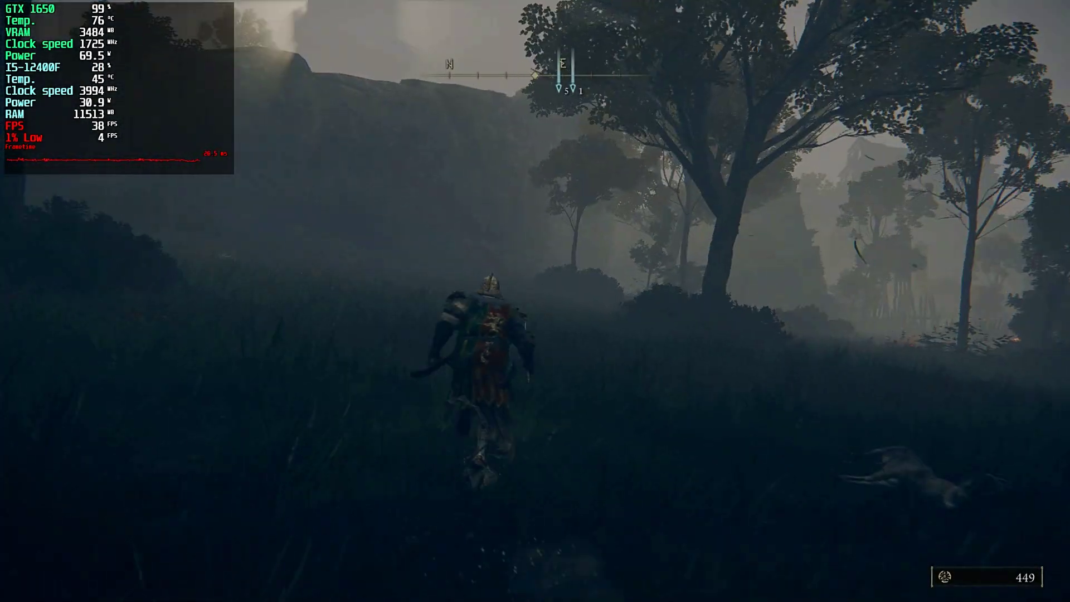
key("w")
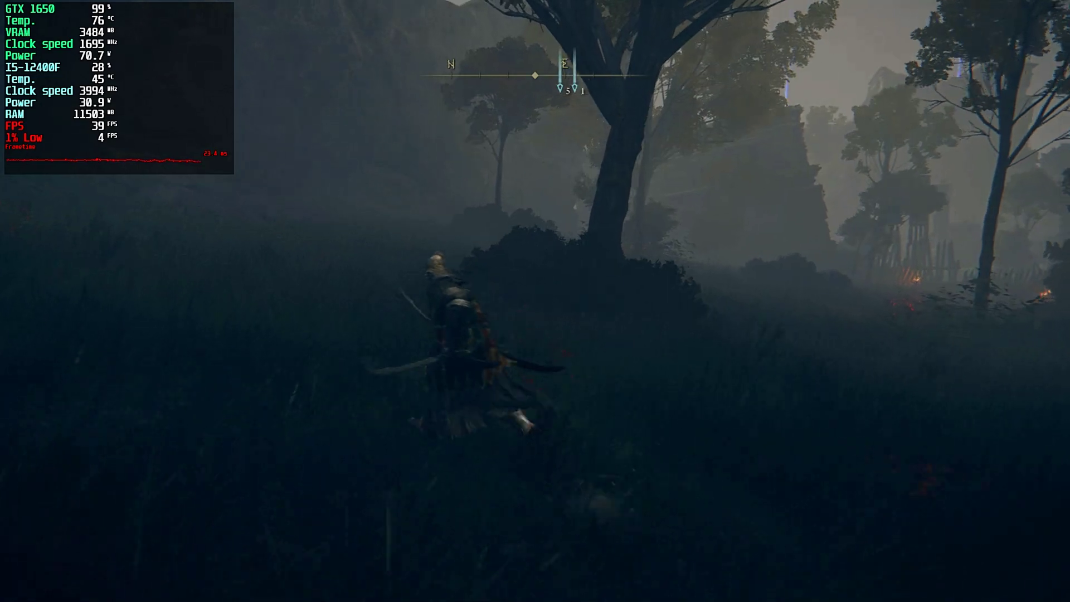
key("w")
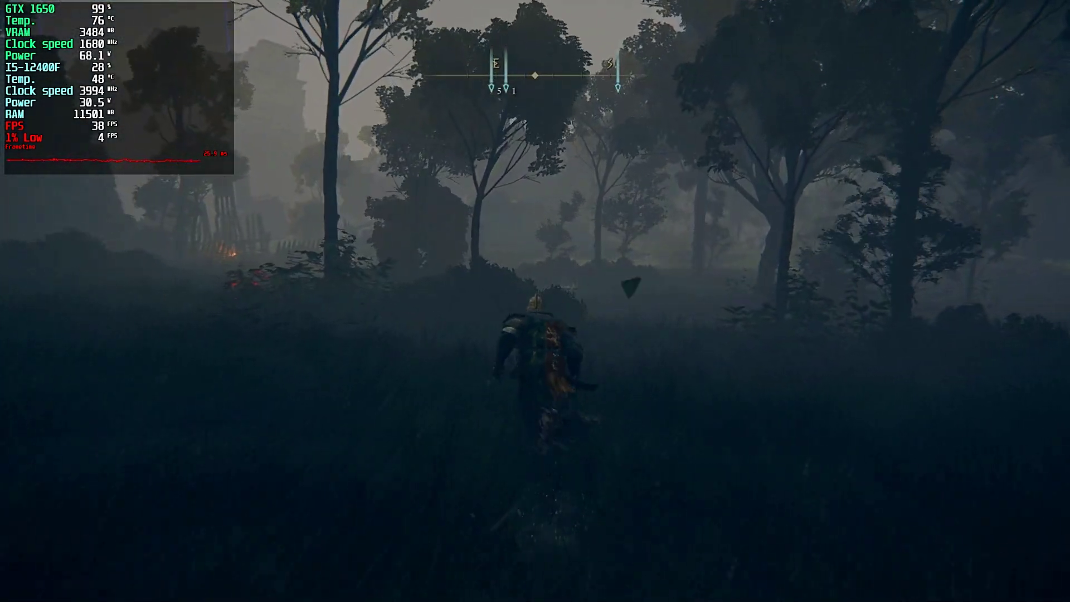
key("w")
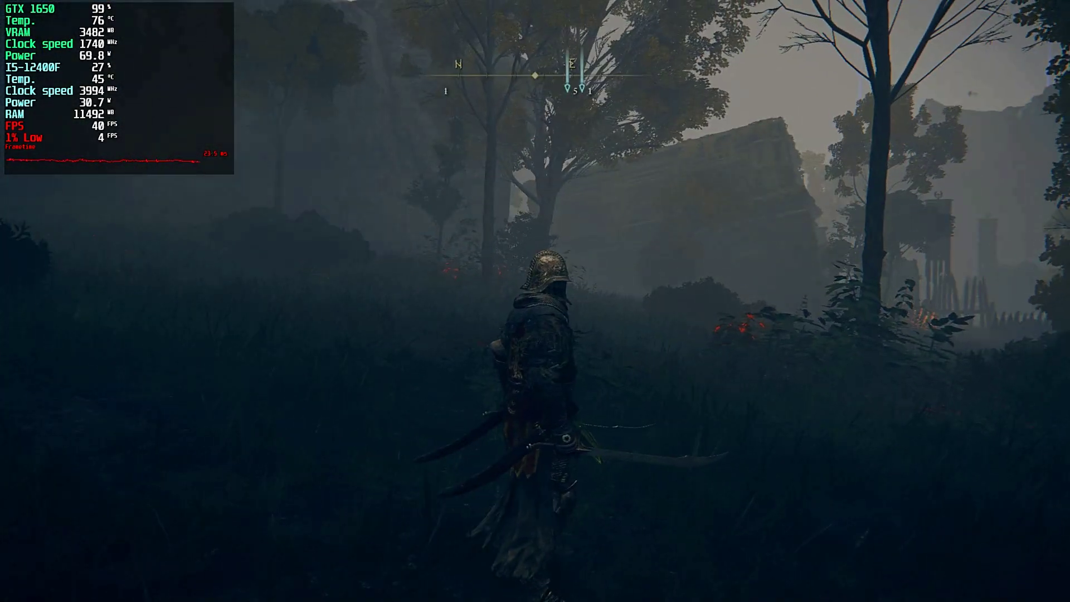
key("w")
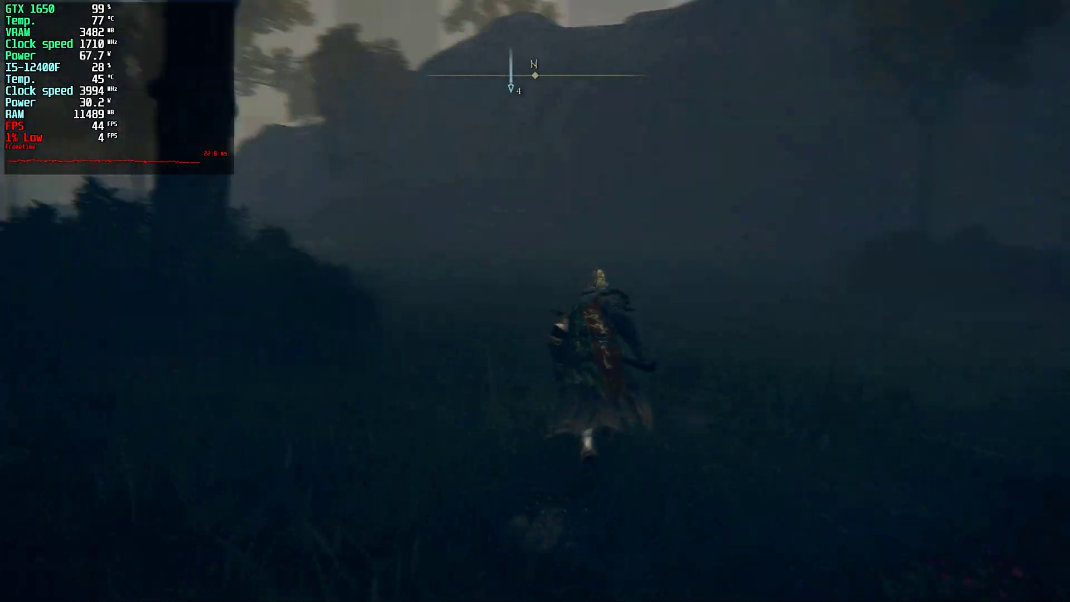
key("w")
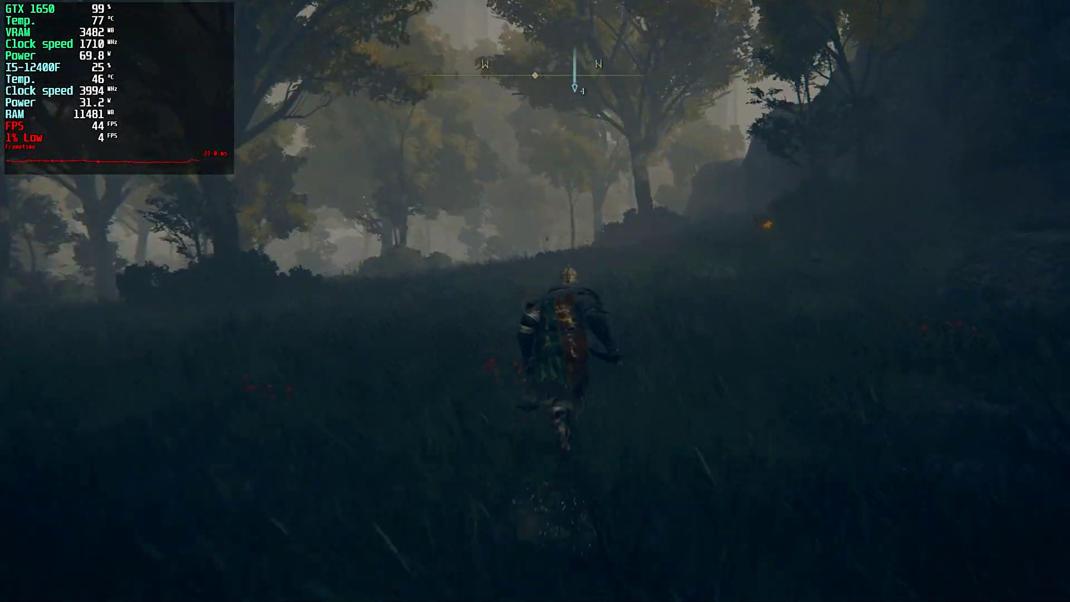
key("w")
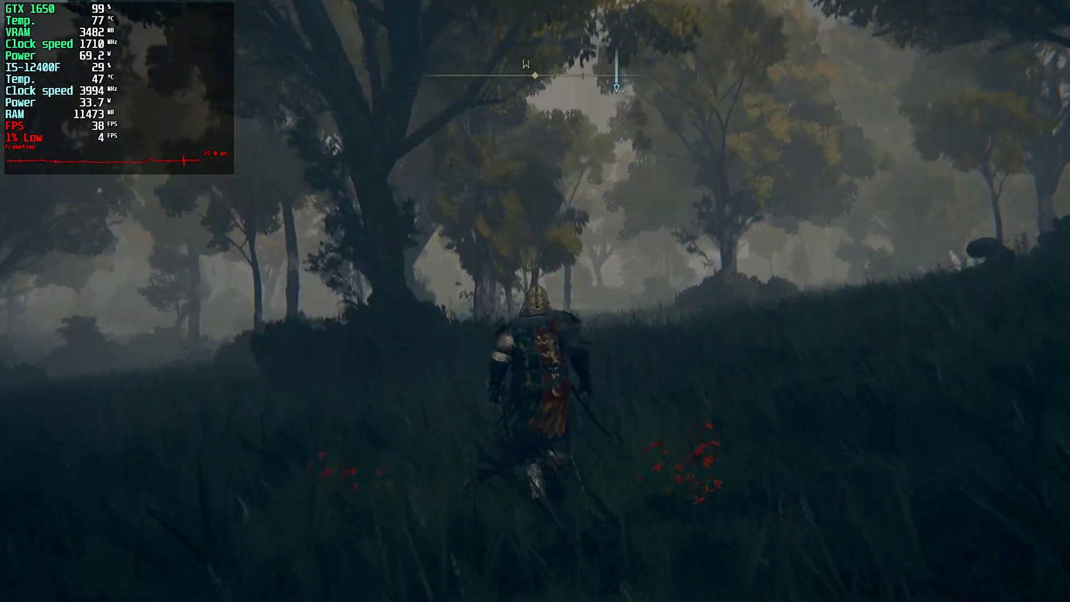
key("w")
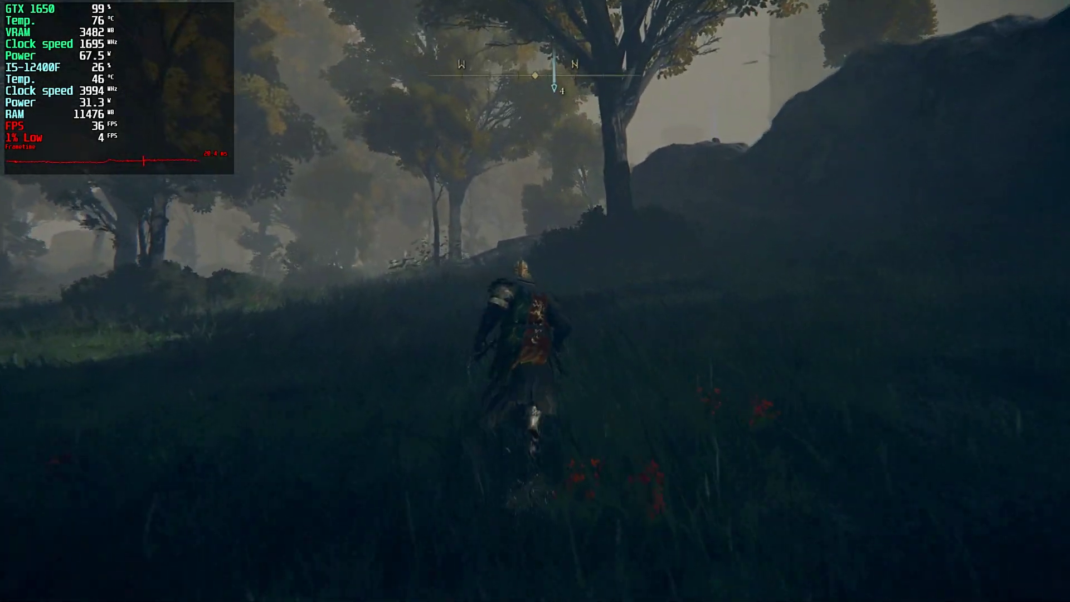
key("w")
left_click(534, 300)
left_click(535, 301)
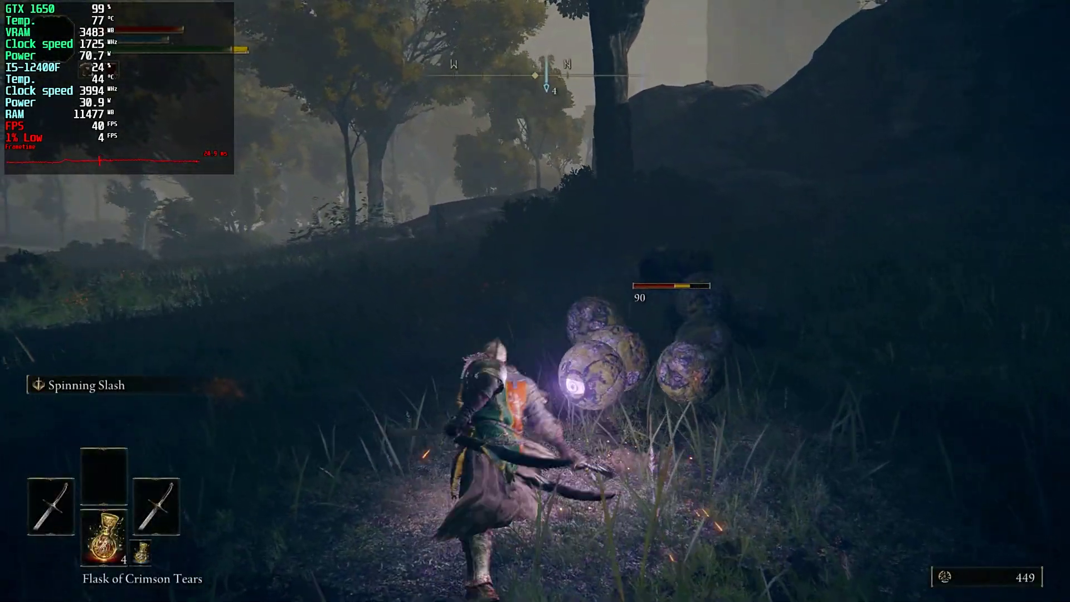
left_click(535, 301)
left_click(535, 301)
left_click(535, 301)
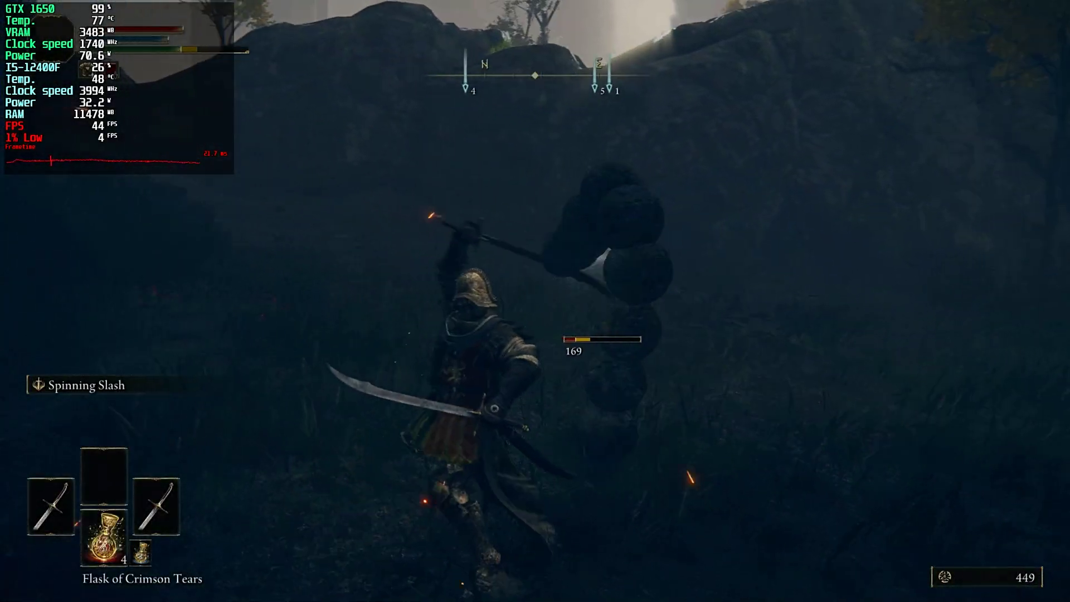
left_click(535, 301)
left_click(535, 300)
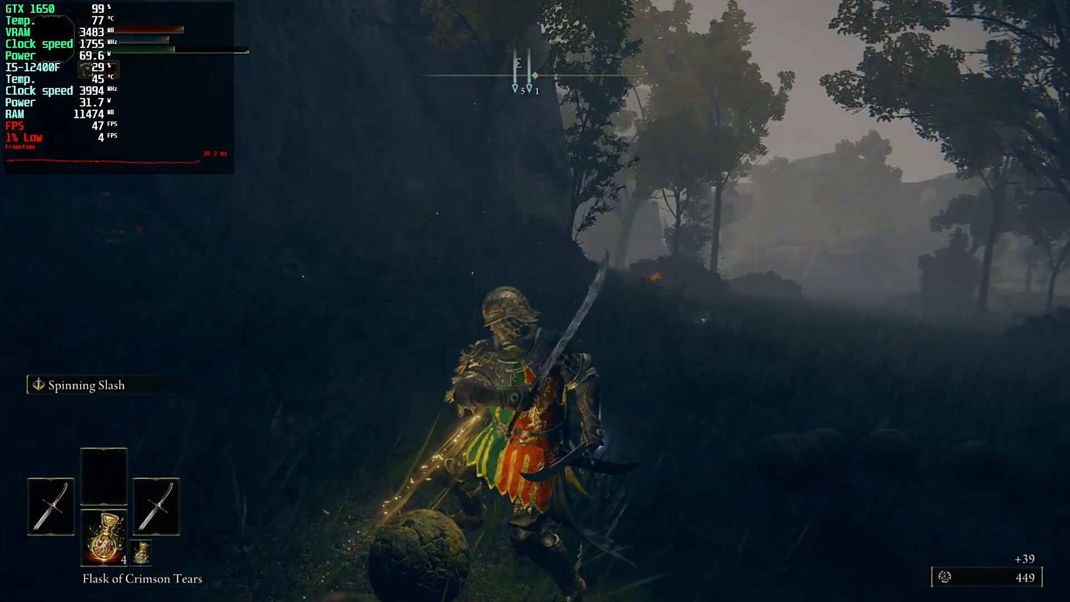
key("w")
key("e")
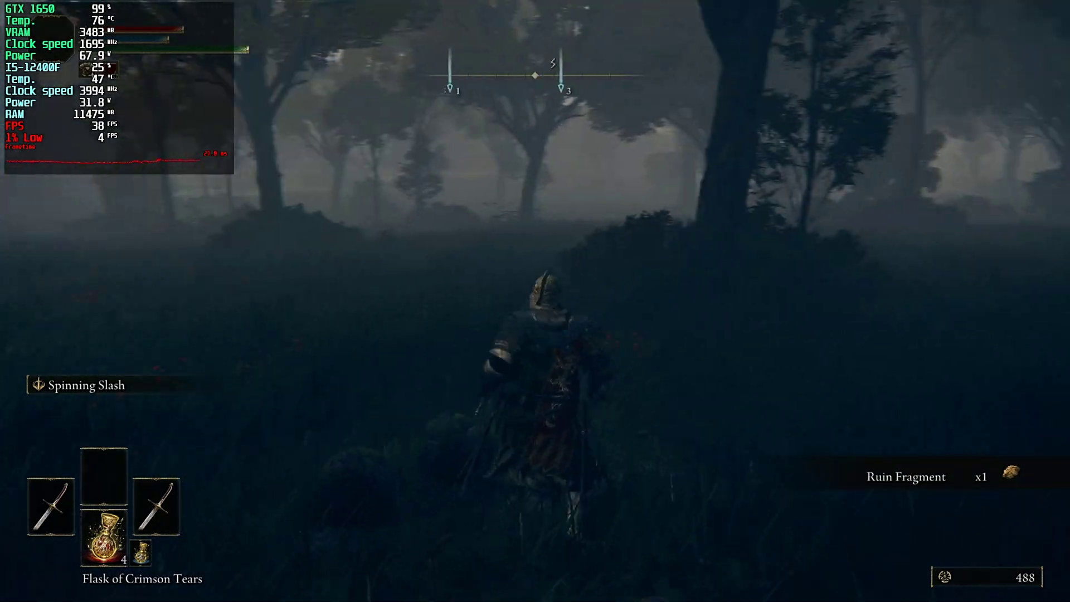
left_click(535, 301)
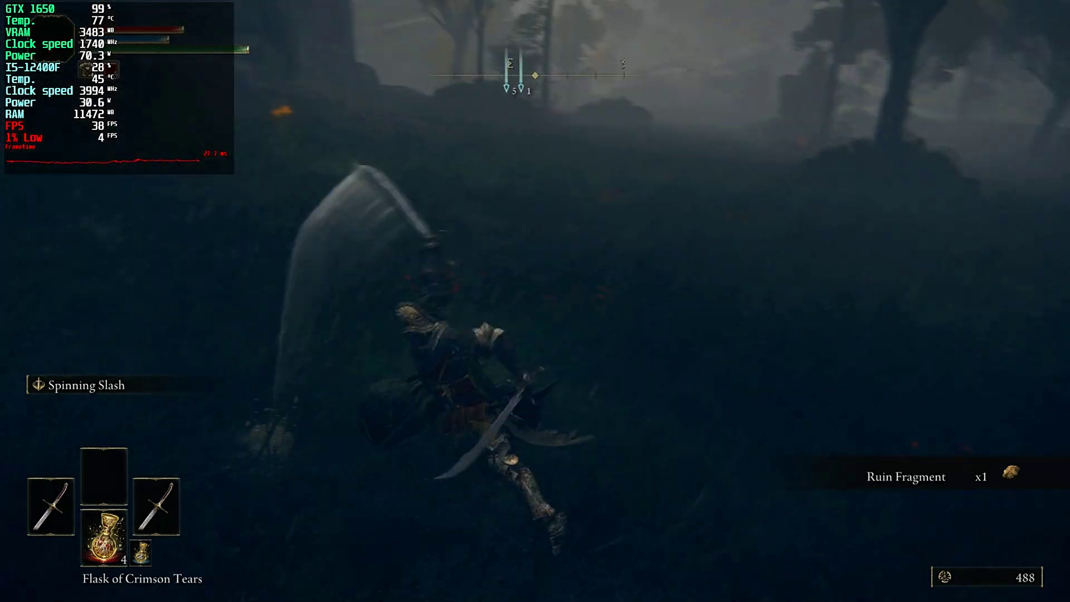
left_click(535, 301)
key("w")
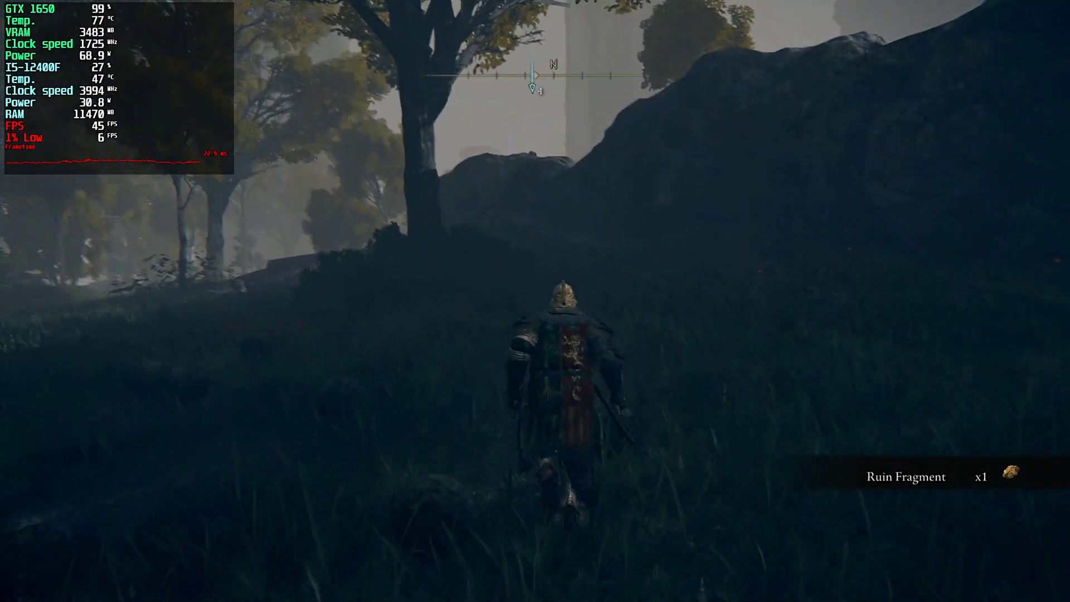
key("w")
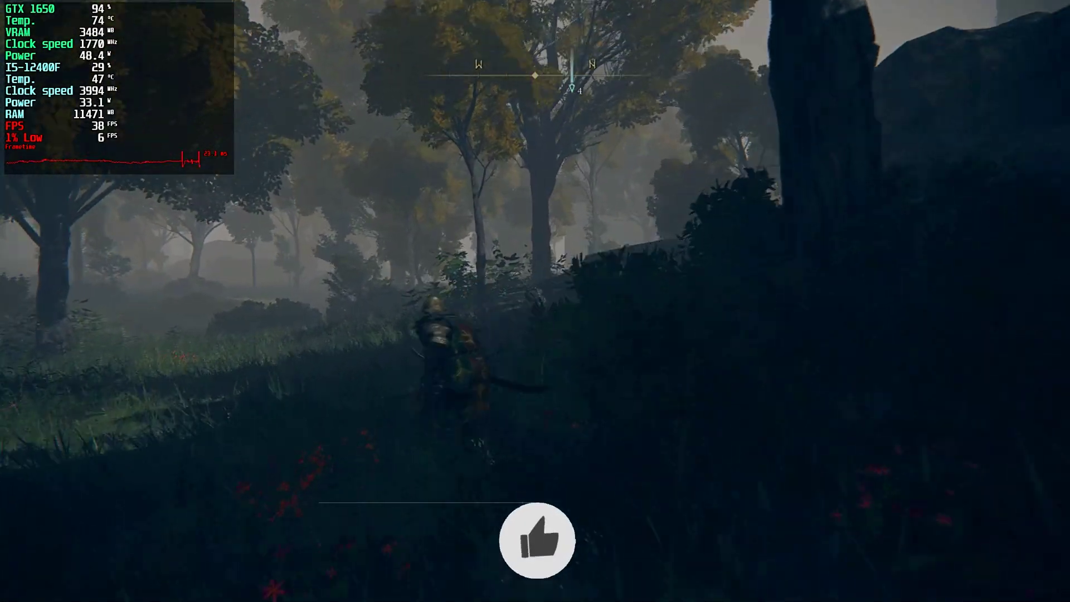
key("w")
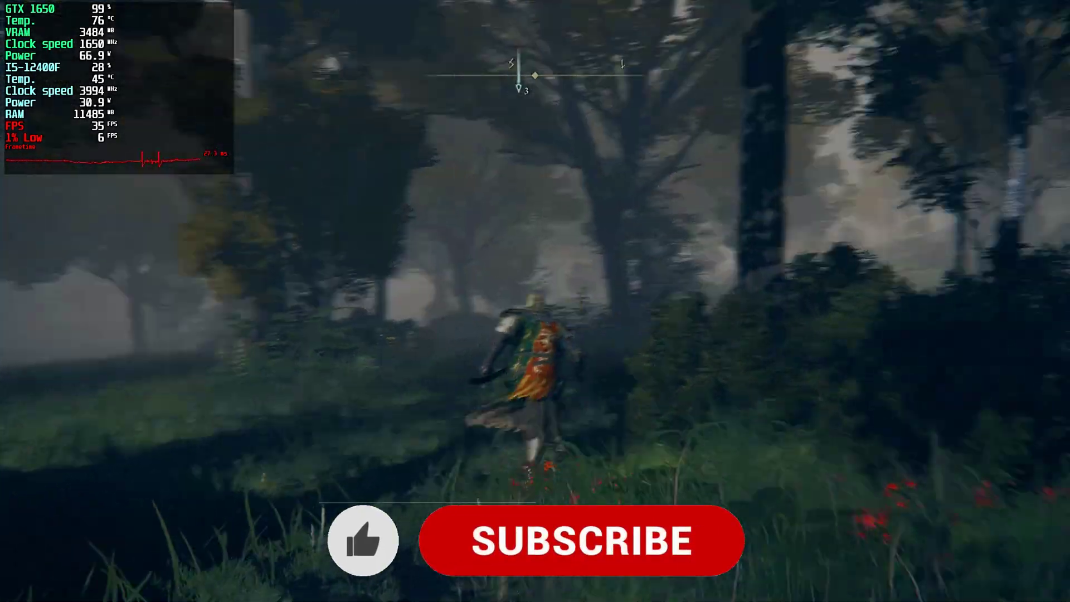
key("w")
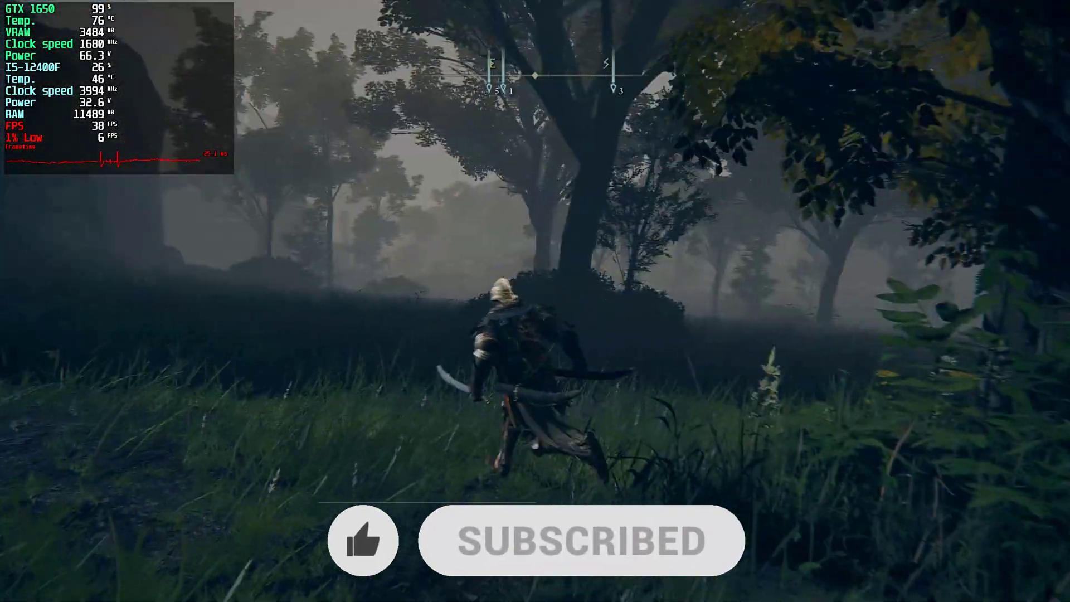
key("w")
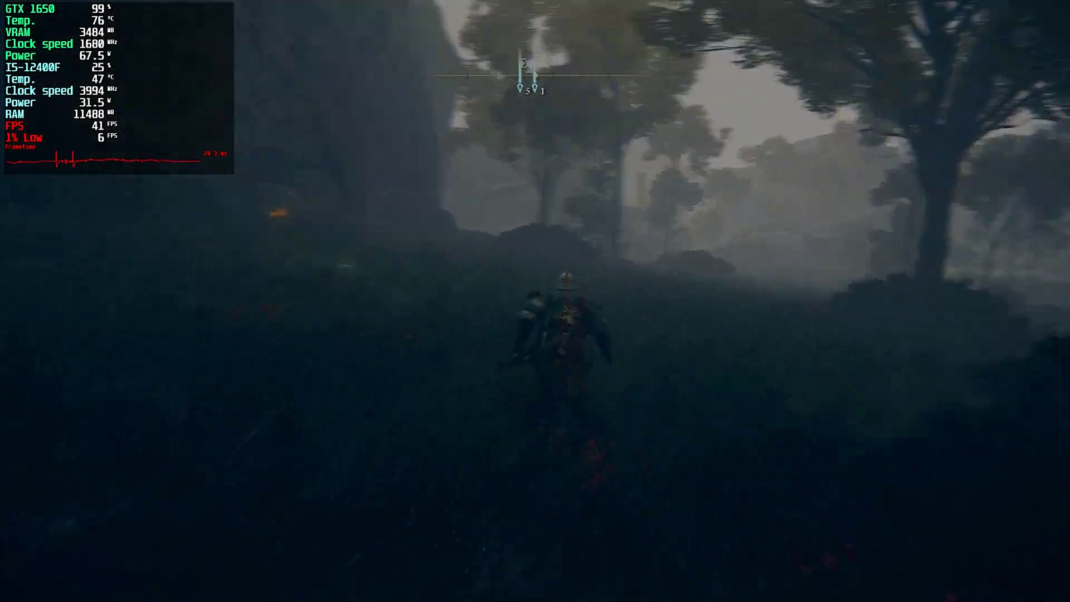
key("w")
key("e")
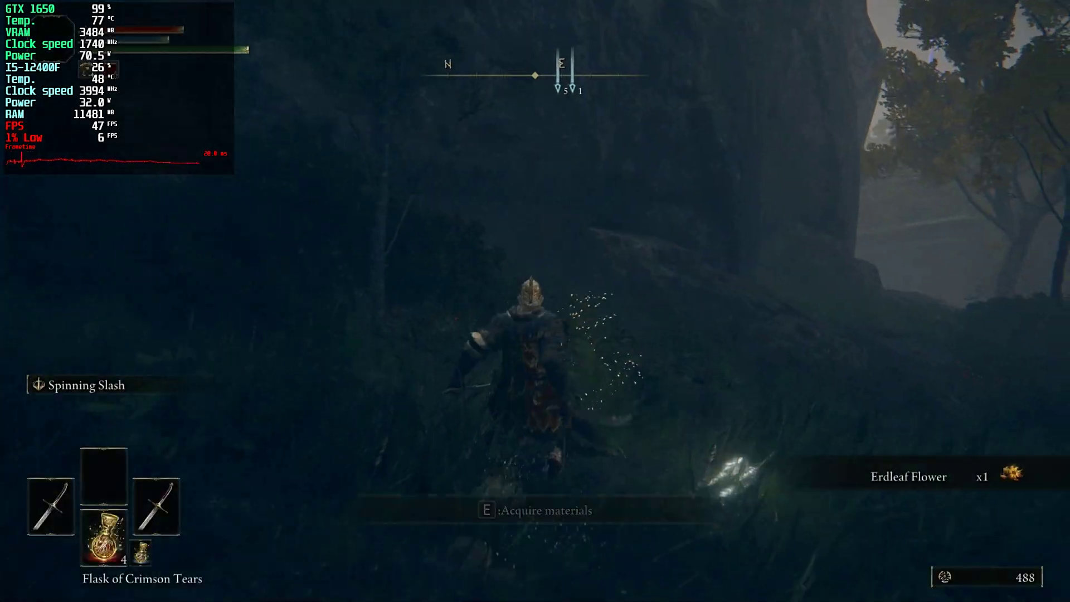
key("w")
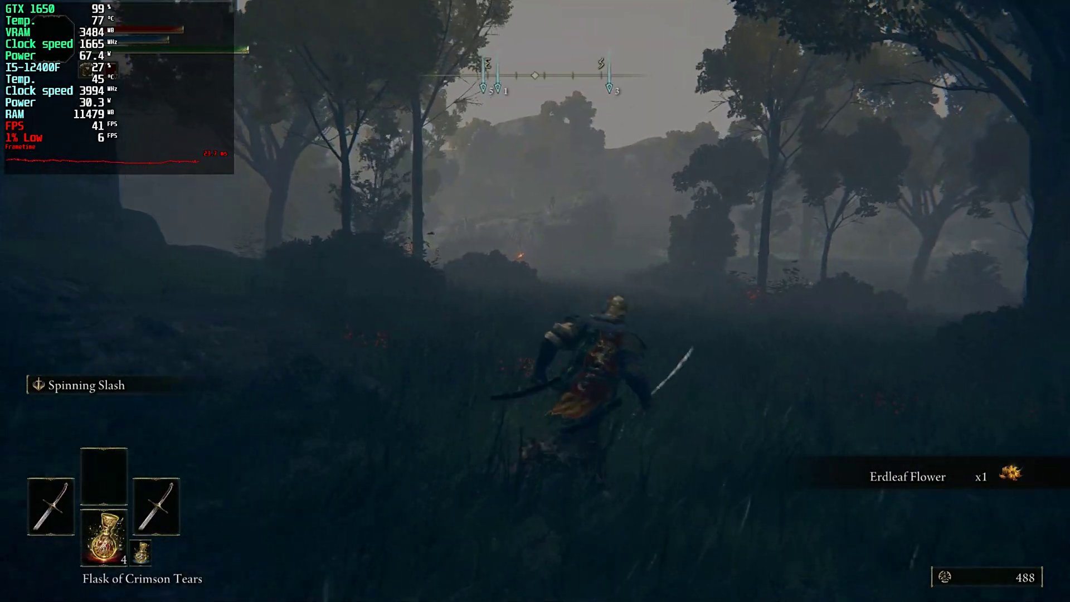
key("w")
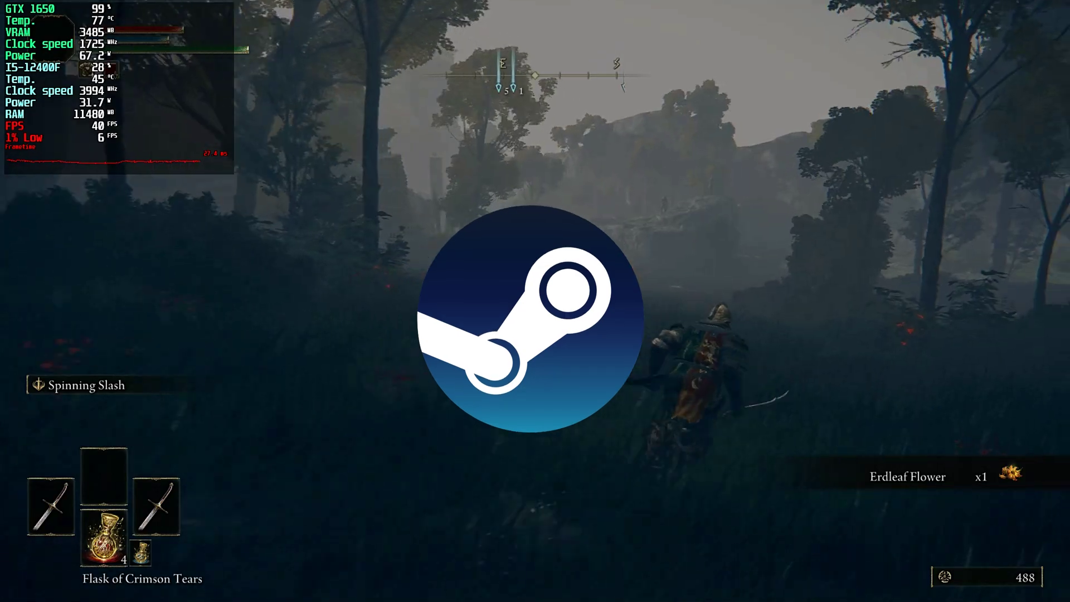
key("w")
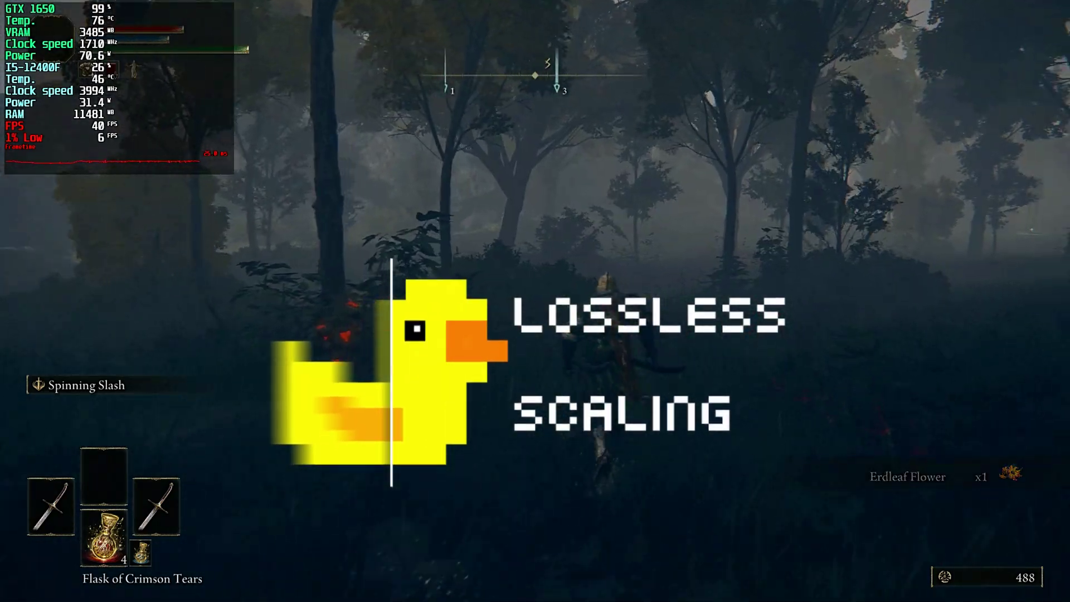
key("w")
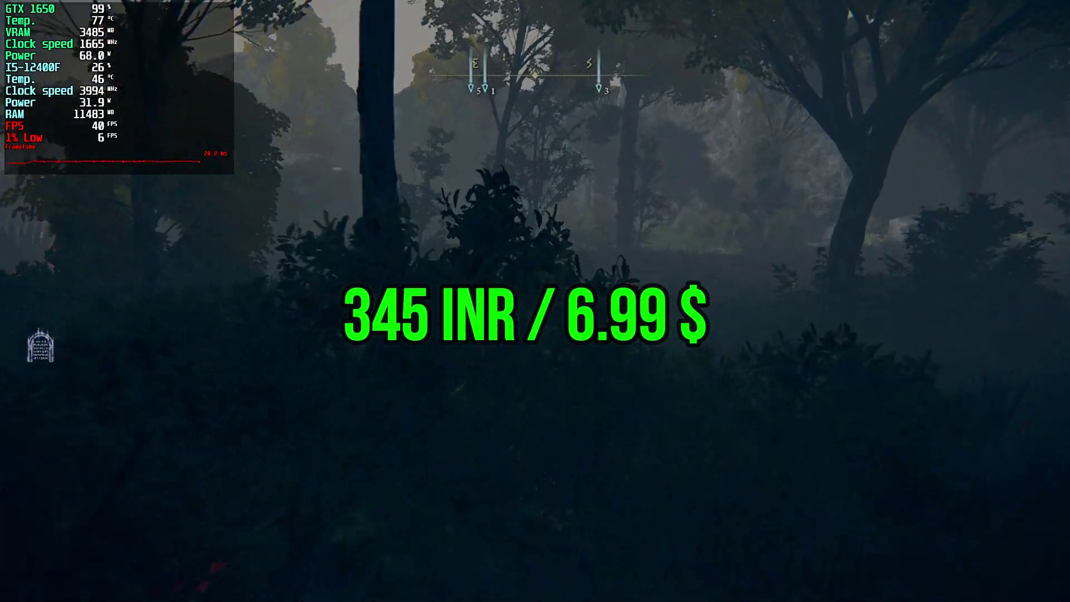
key("w")
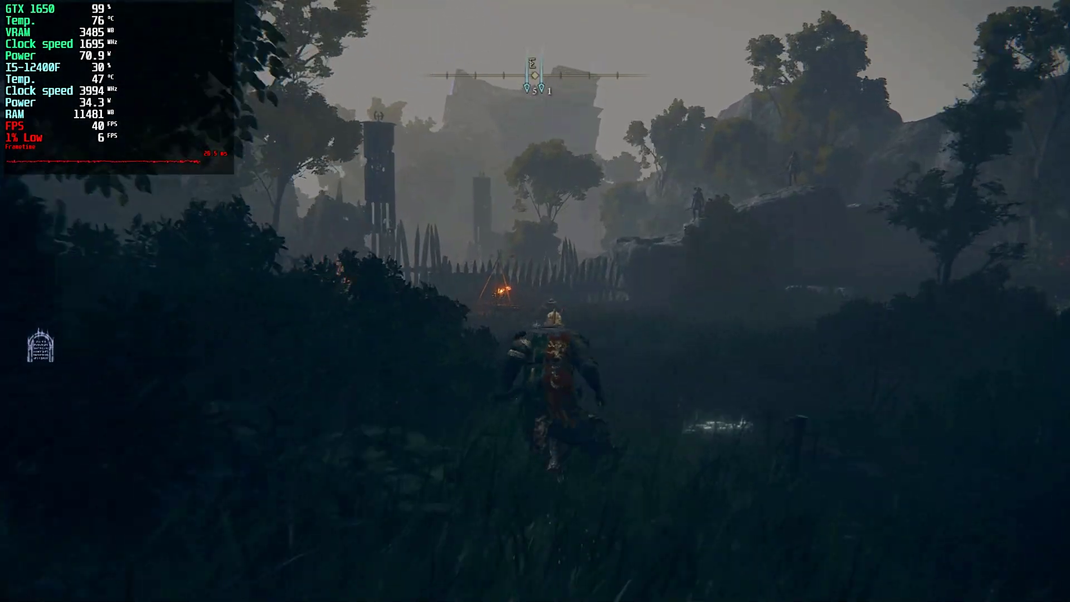
key("w")
key("q")
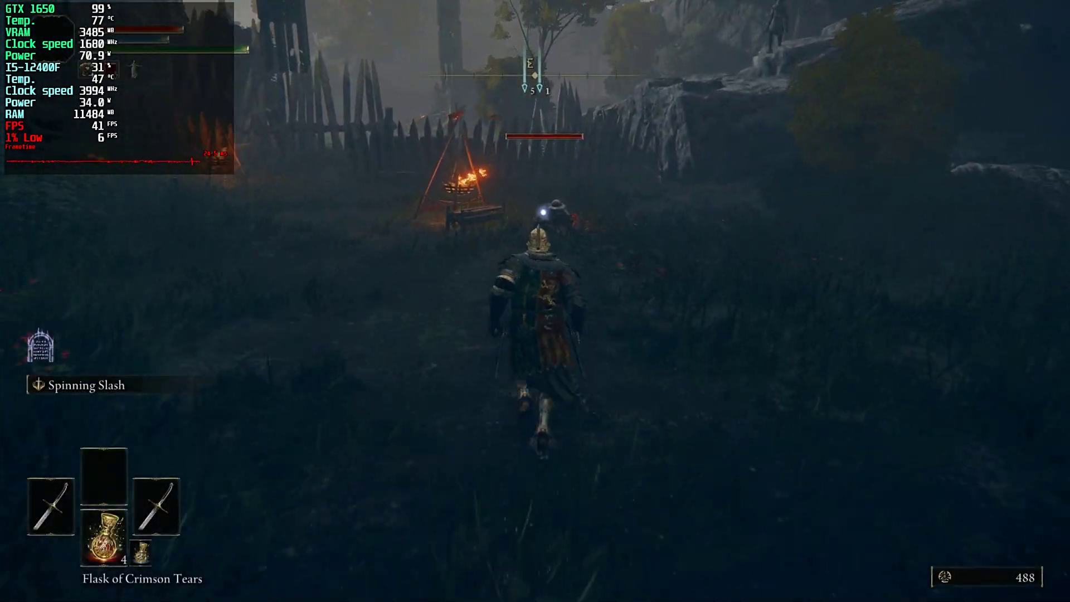
key("w")
left_click(535, 301)
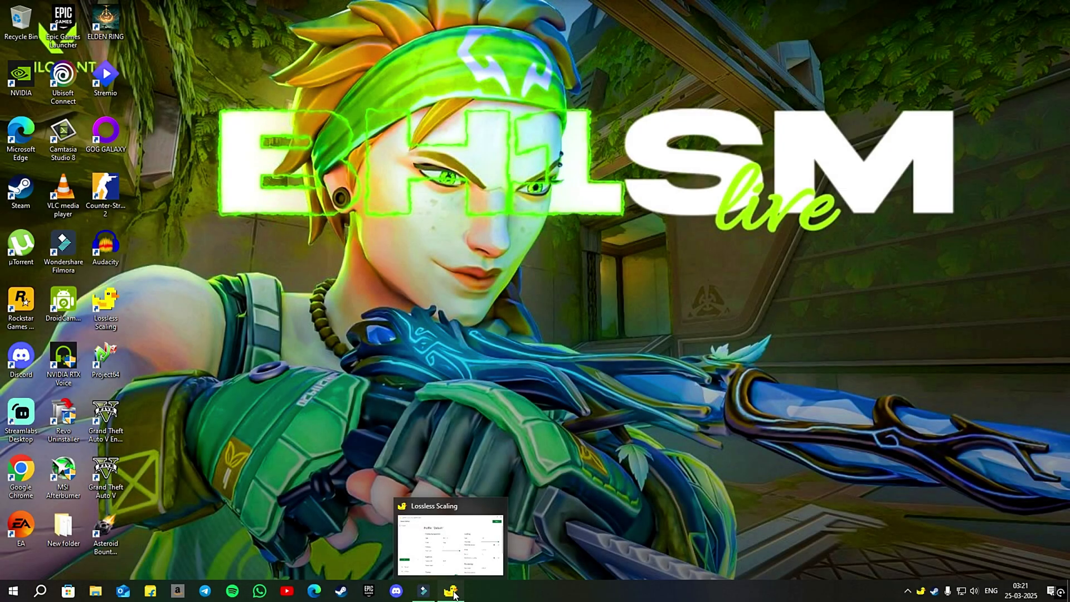
Switch to Lossless Scaling and review the frame generation types of the Default profile, keeping LSFG 3.0.
left_click(454, 595)
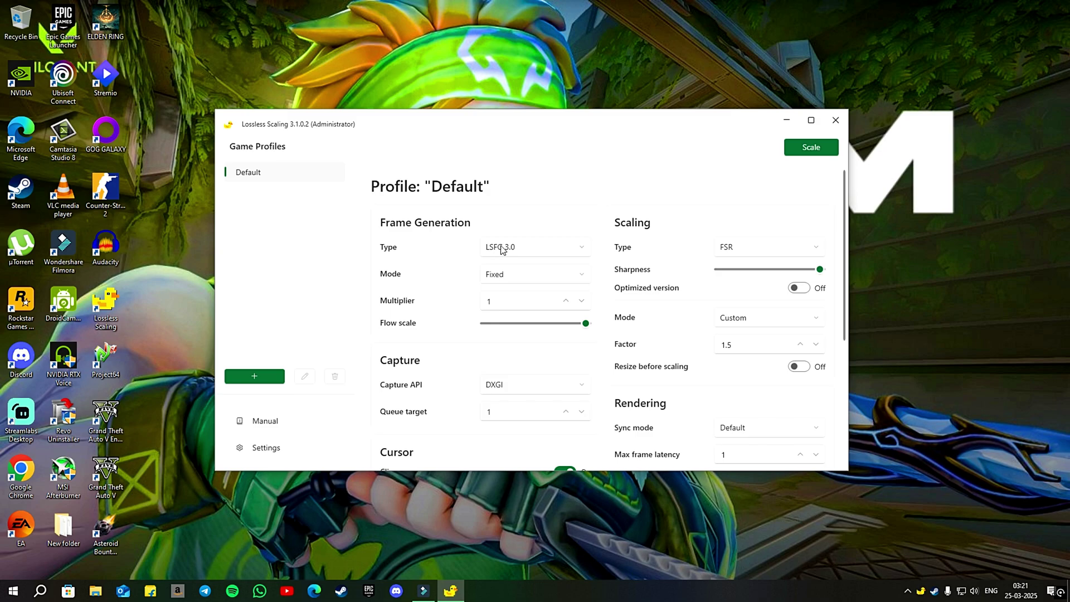
left_click(537, 252)
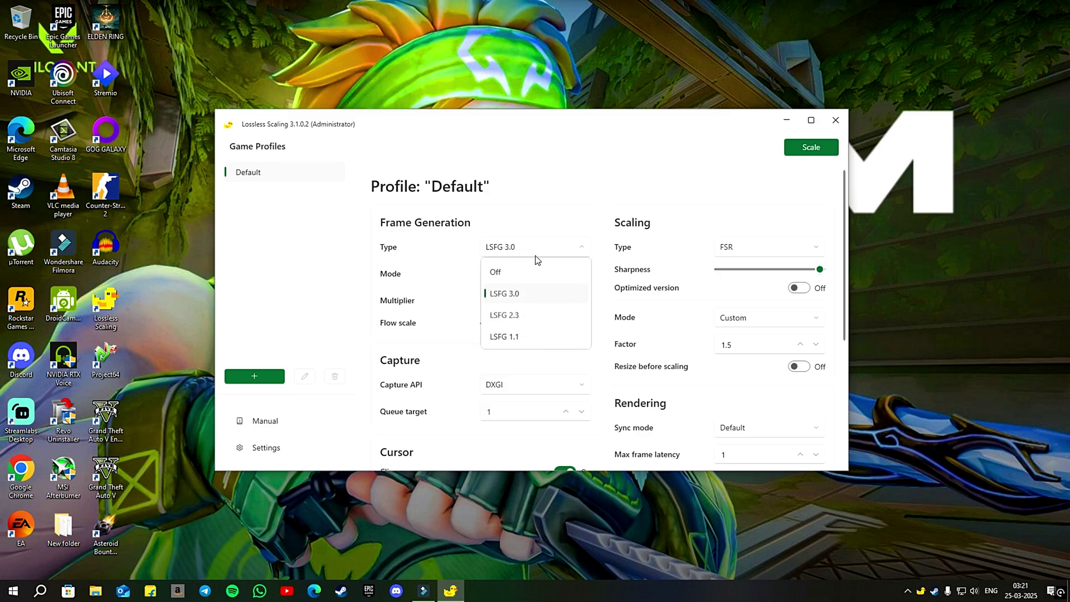
left_click(512, 252)
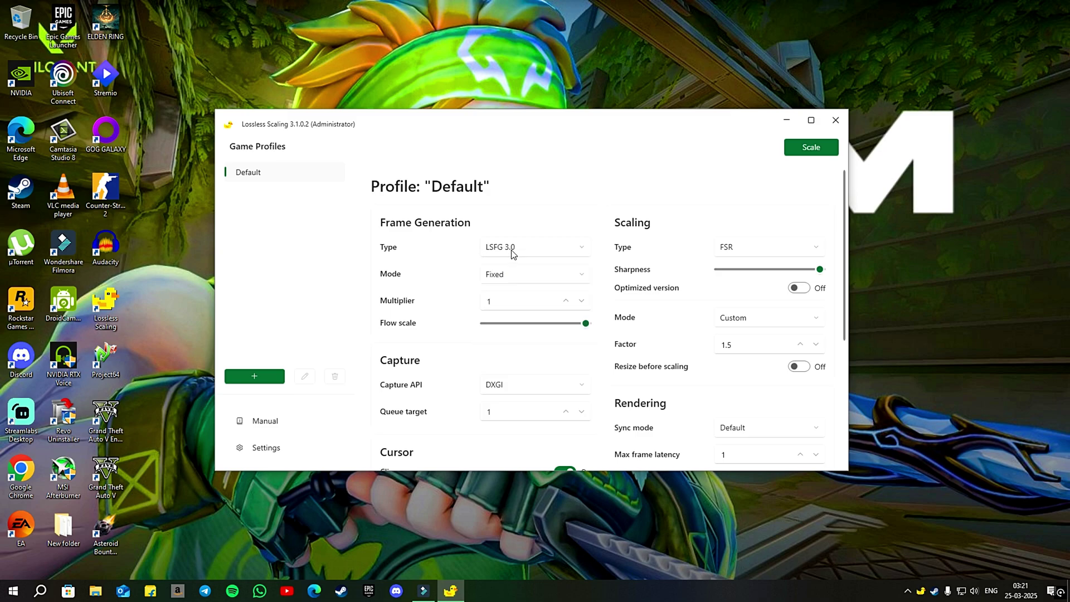
Review the Fixed and Adaptive frame generation modes and their descriptions, keeping Fixed selected.
left_click(512, 276)
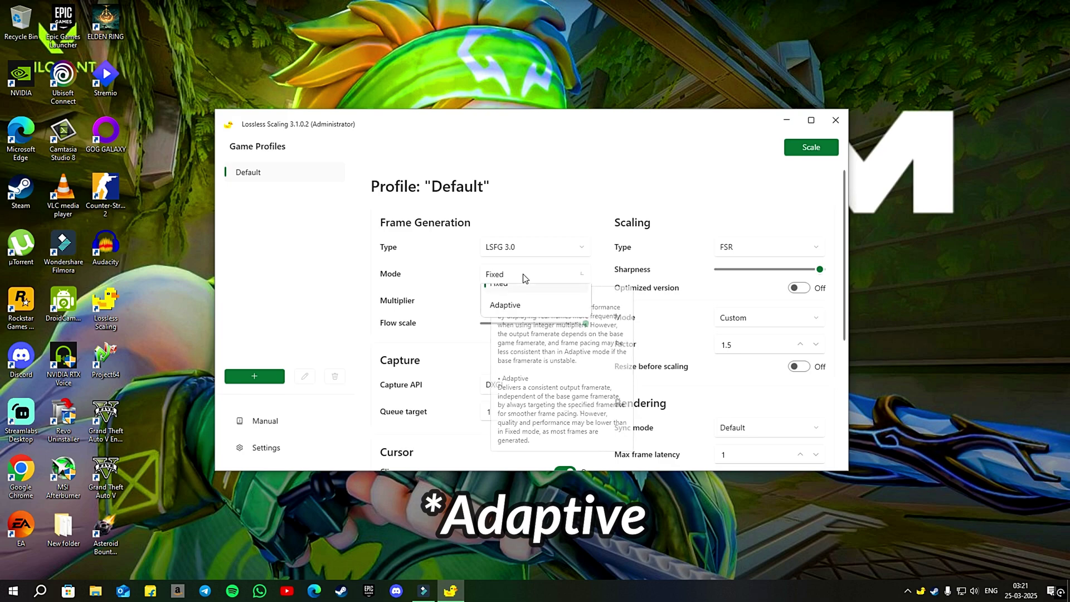
left_click(511, 299)
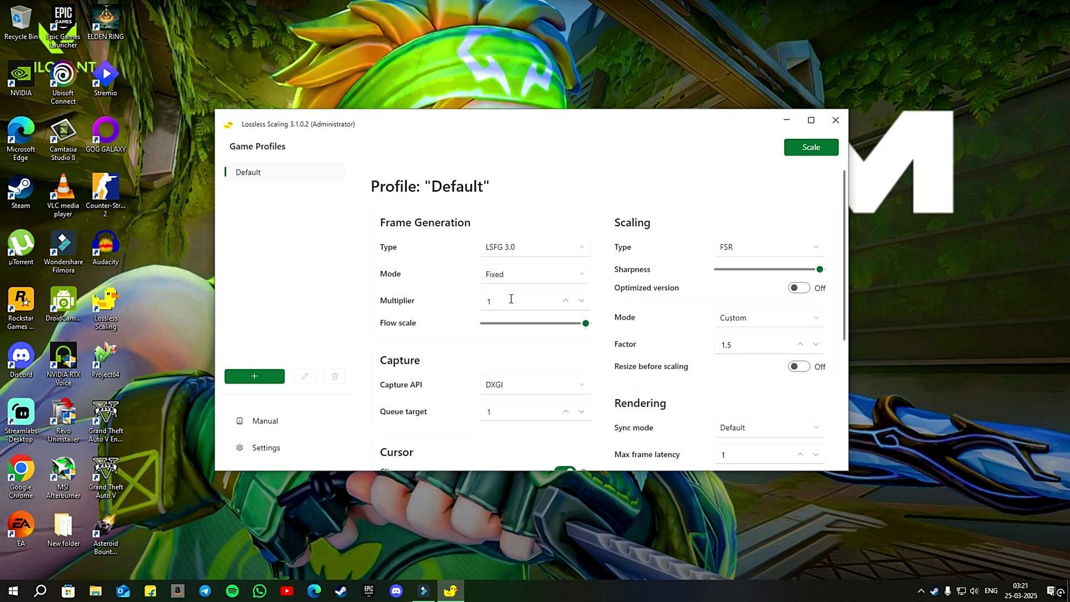
mouse_move(512, 276)
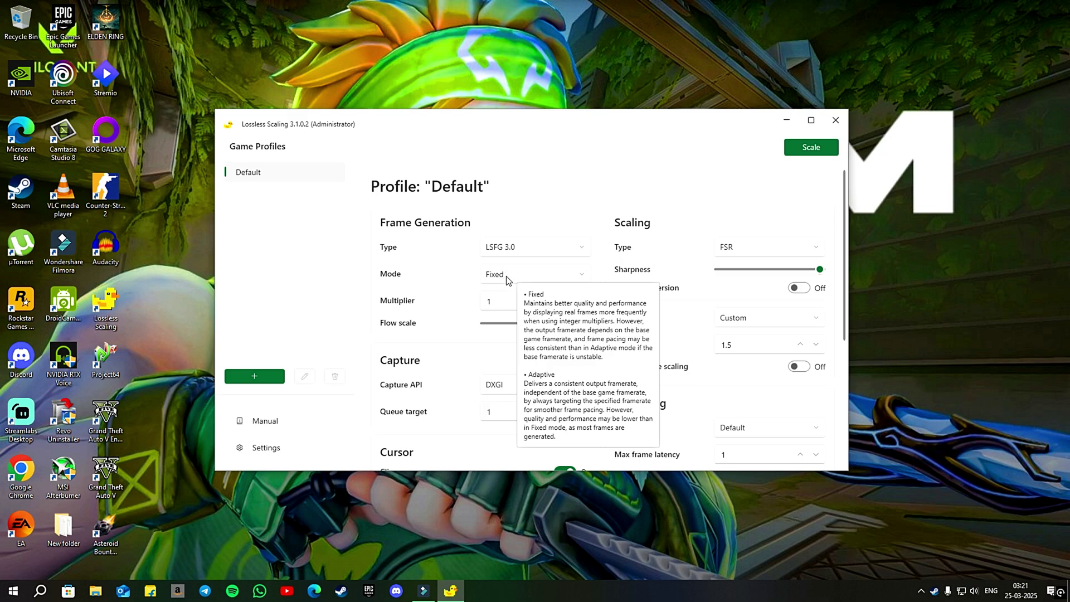
left_click(508, 280)
left_click(508, 282)
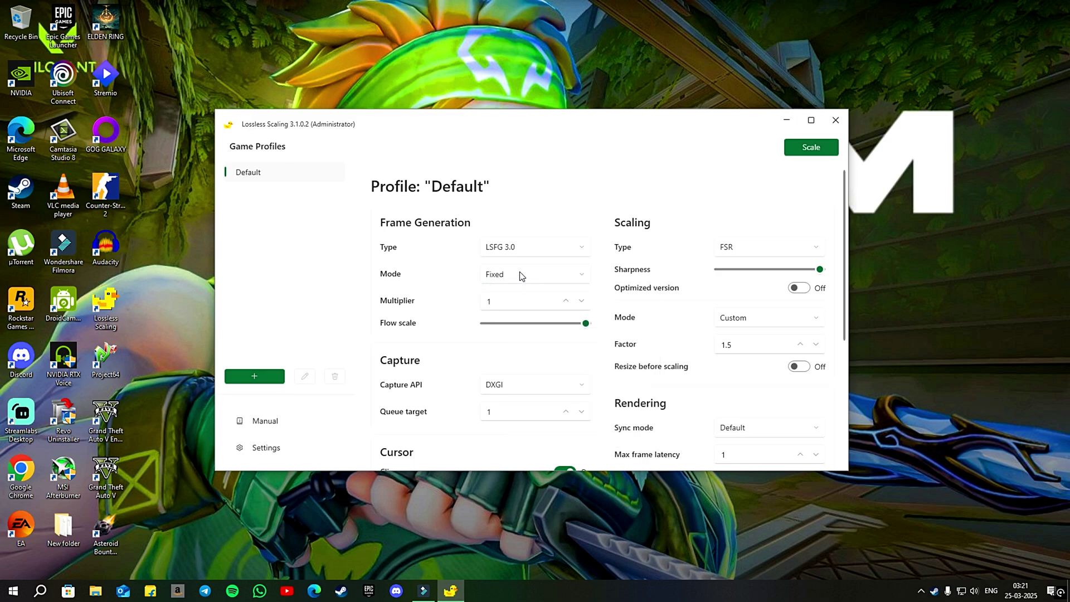
Try the Adaptive frame generation mode, returning to Fixed mode with a multiplier of 2.
left_click(519, 274)
left_click(508, 318)
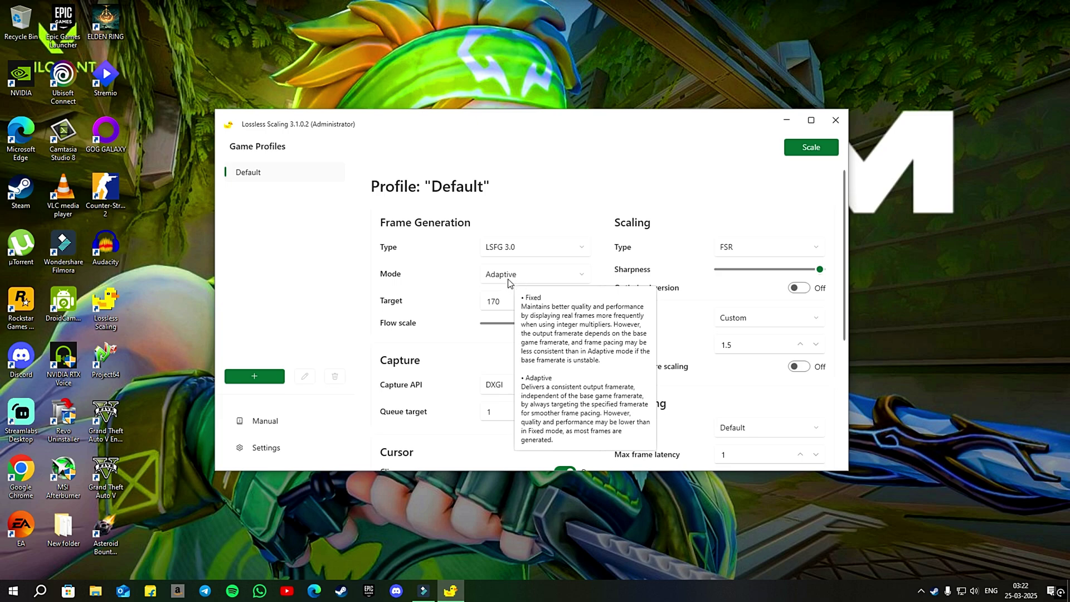
left_click(519, 275)
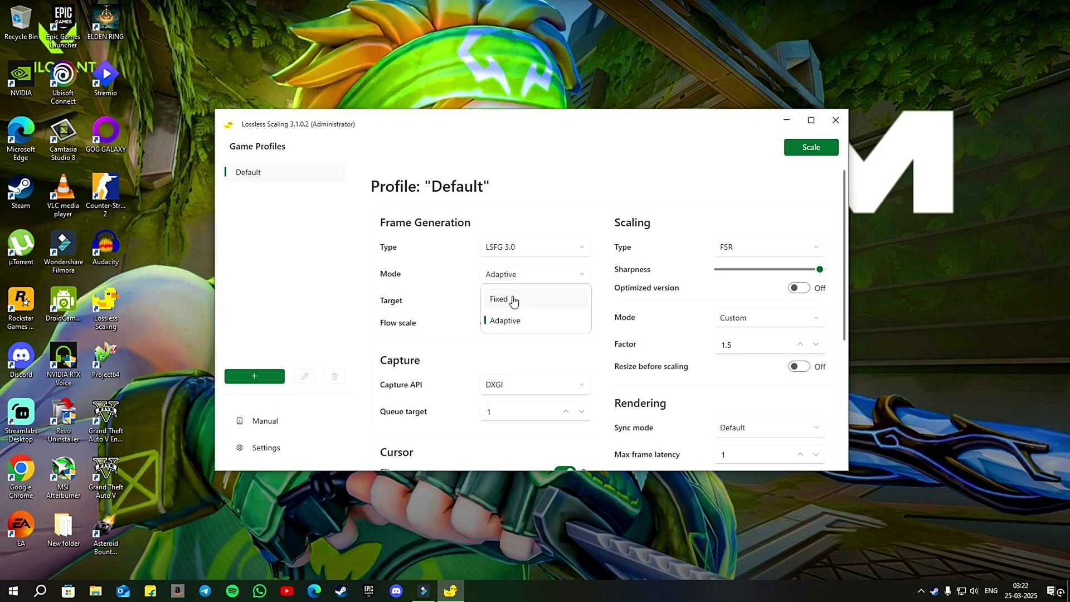
left_click(508, 301)
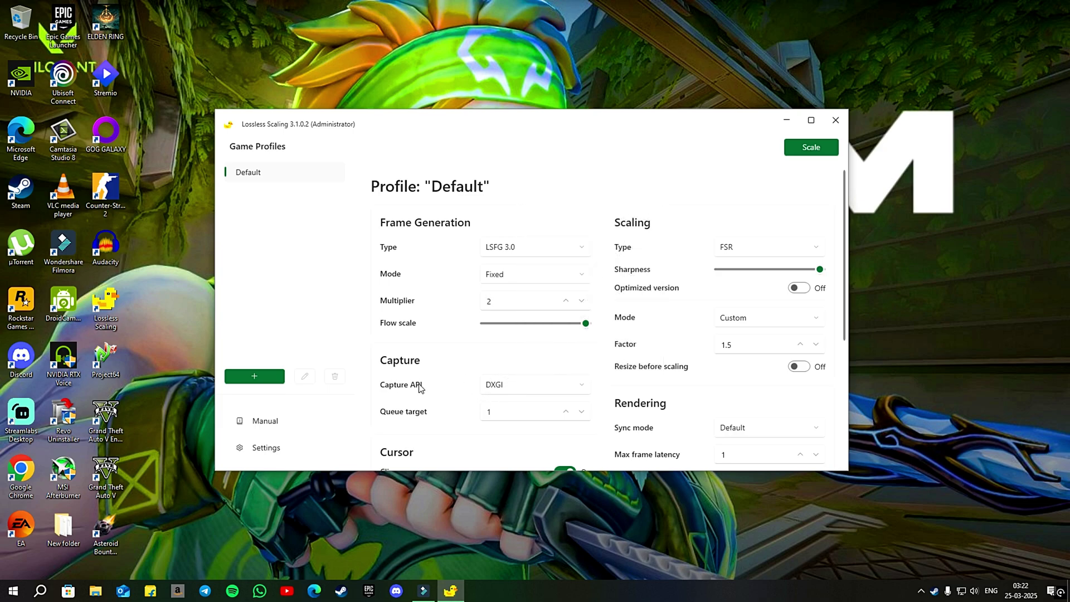
Check the available capture APIs, keeping DXGI selected.
left_click(508, 386)
left_click(537, 390)
left_click(526, 373)
Review the available scaling types and try Anime4K in place of FSR.
left_click(736, 247)
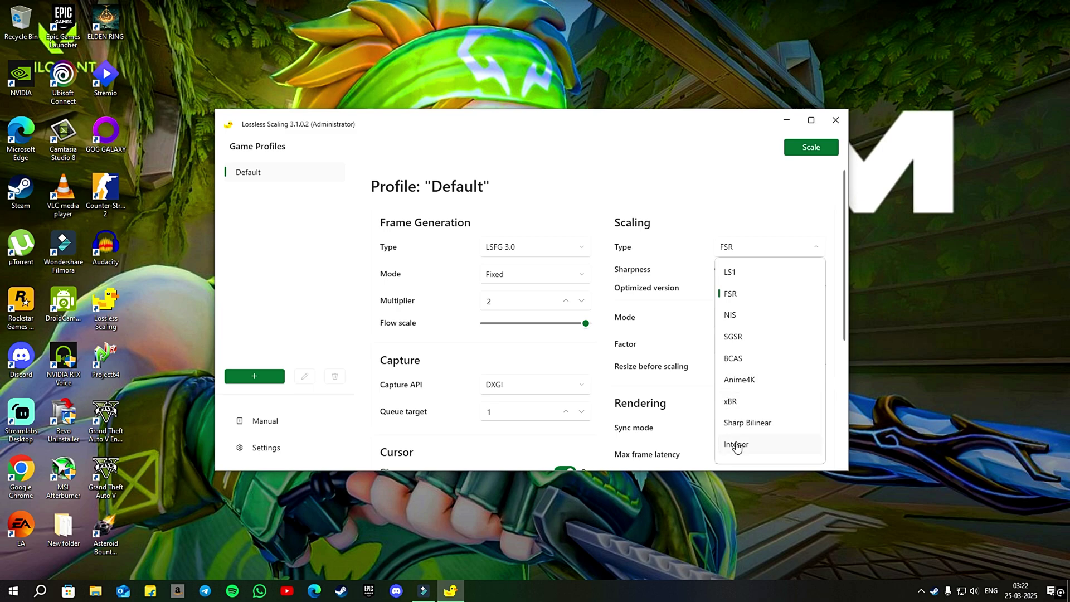
left_click(737, 296)
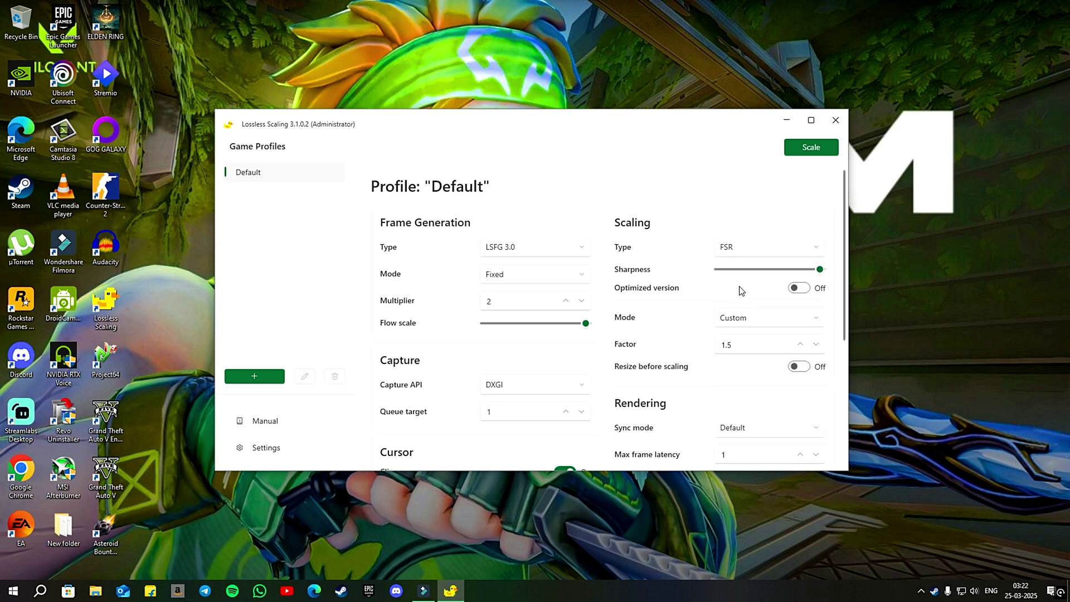
left_click(739, 248)
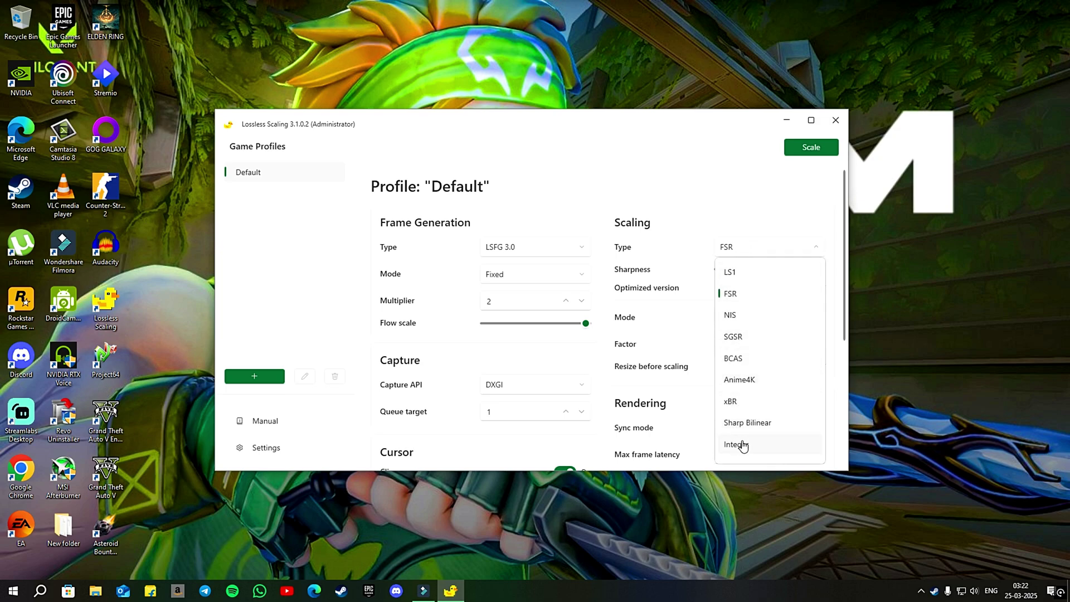
left_click(742, 381)
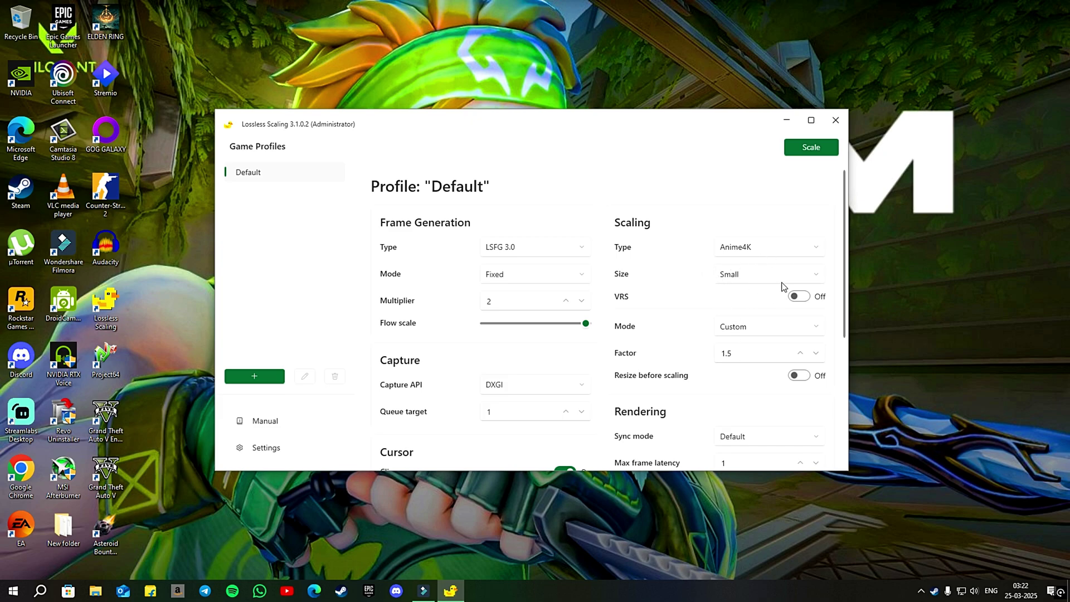
Set the scaling type to LS1 with sharpness at its maximum.
left_click(771, 254)
left_click(756, 270)
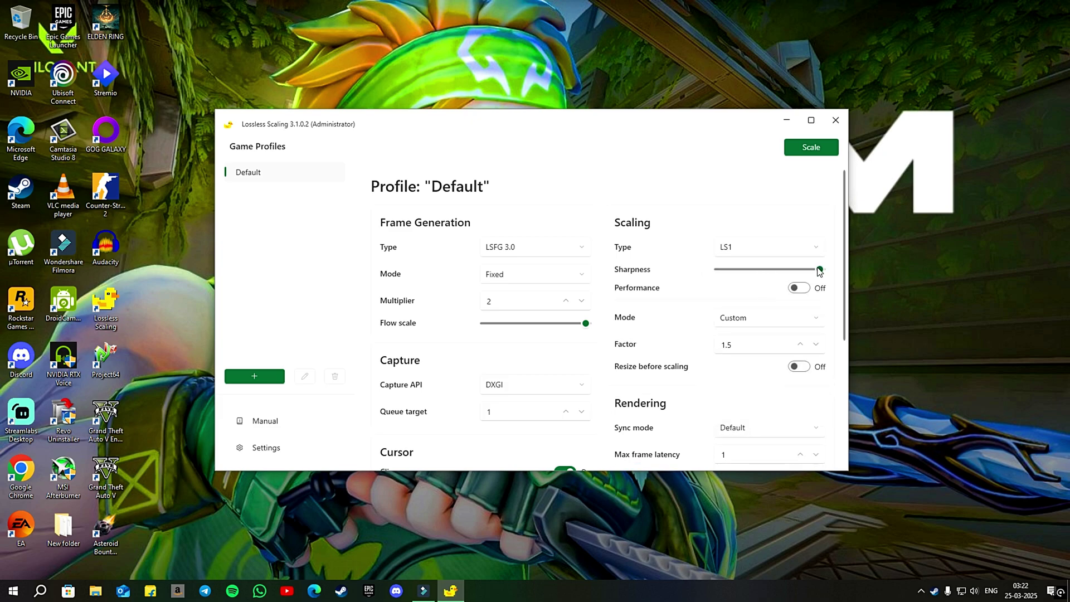
mouse_move(819, 271)
left_mouse_down()
mouse_move(749, 272)
mouse_move(828, 275)
left_mouse_up()
Turn on the Performance option for LS1 scaling.
left_click(803, 290)
left_click(801, 291)
left_click(804, 289)
left_click(804, 291)
left_click(804, 291)
Try the Resize before scaling option, switch it back off, and inspect the custom scale factor.
left_click(799, 367)
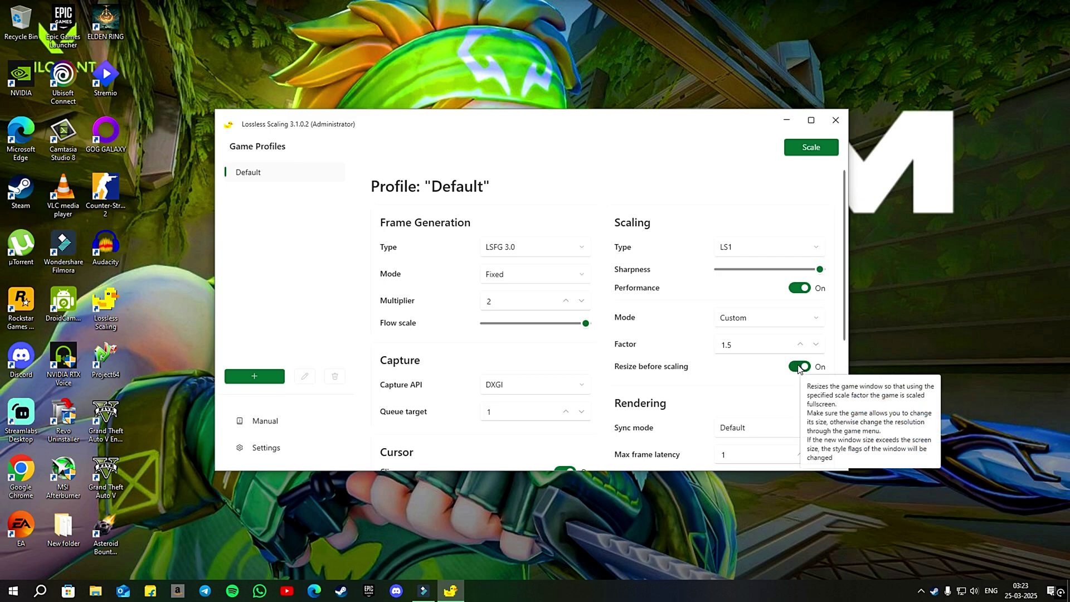
left_click(799, 367)
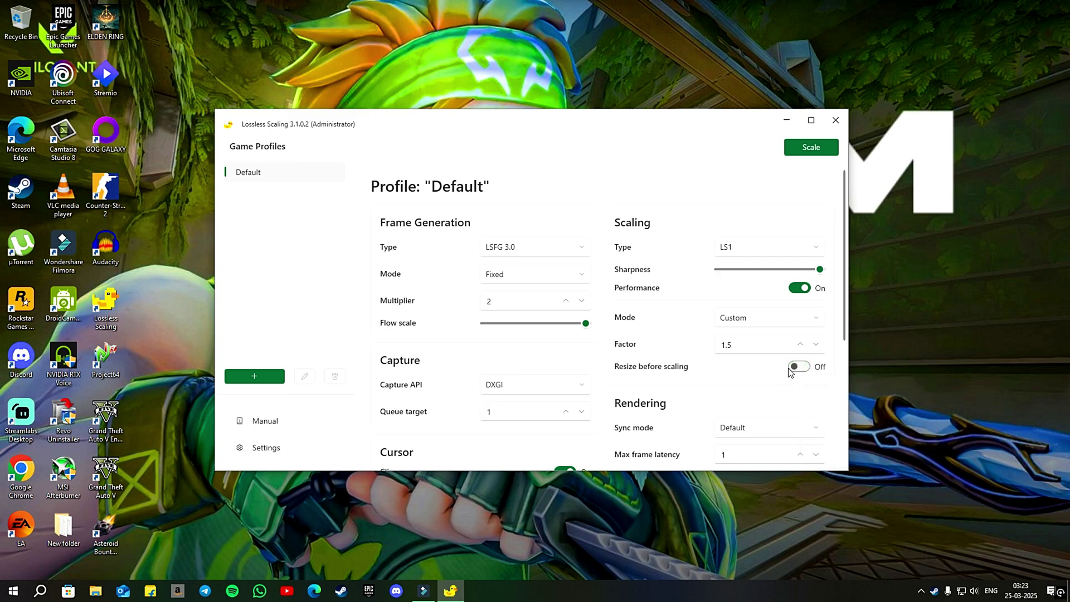
left_click_drag(738, 343, 718, 347)
left_click(733, 365)
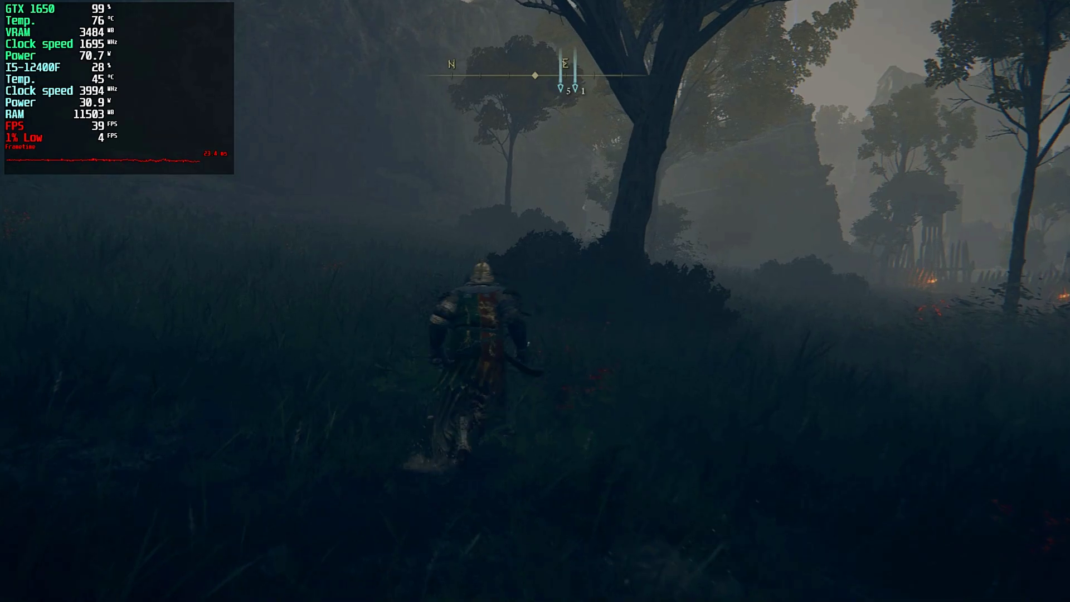
key("w")
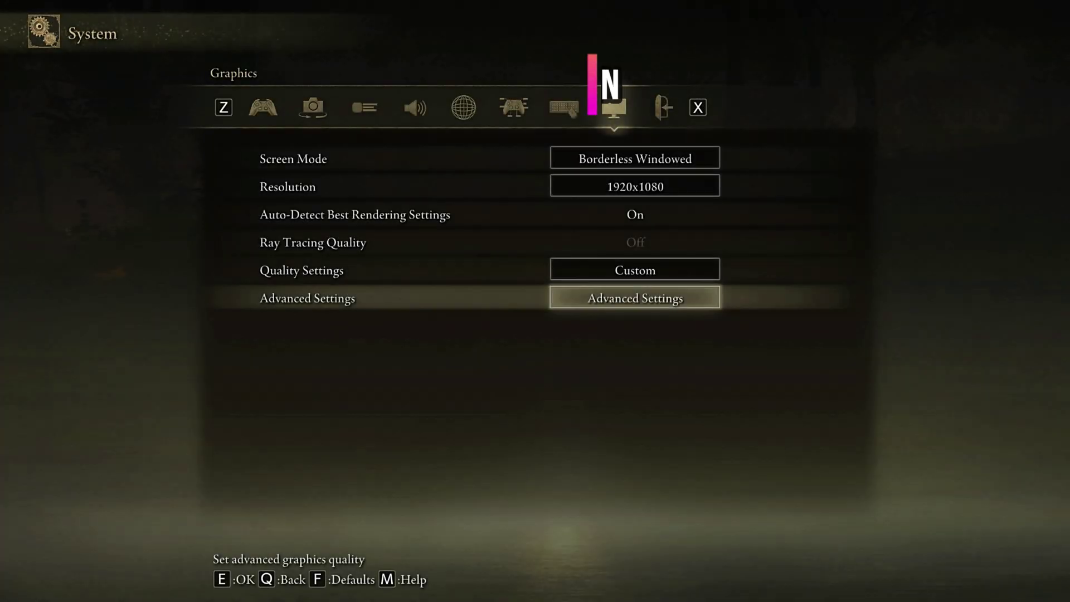
Open Elden Ring's advanced graphics settings and examine every quality option from Grass Quality up to Texture Quality.
key("e")
key("Up")
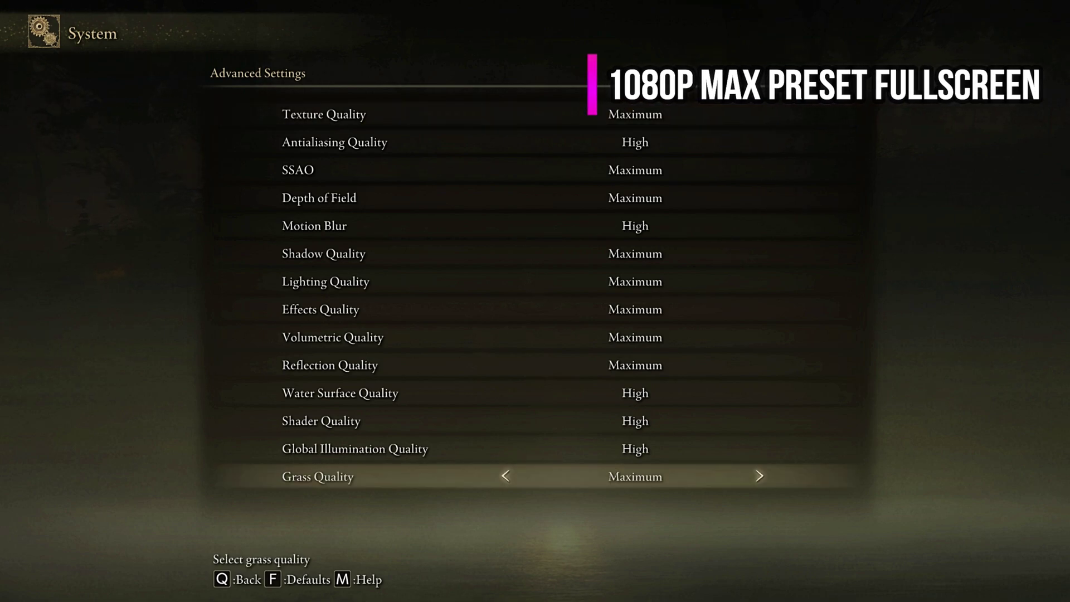
key("Up")
key("Up")
key("Up")
key("Up")
key("Up")
key("Up")
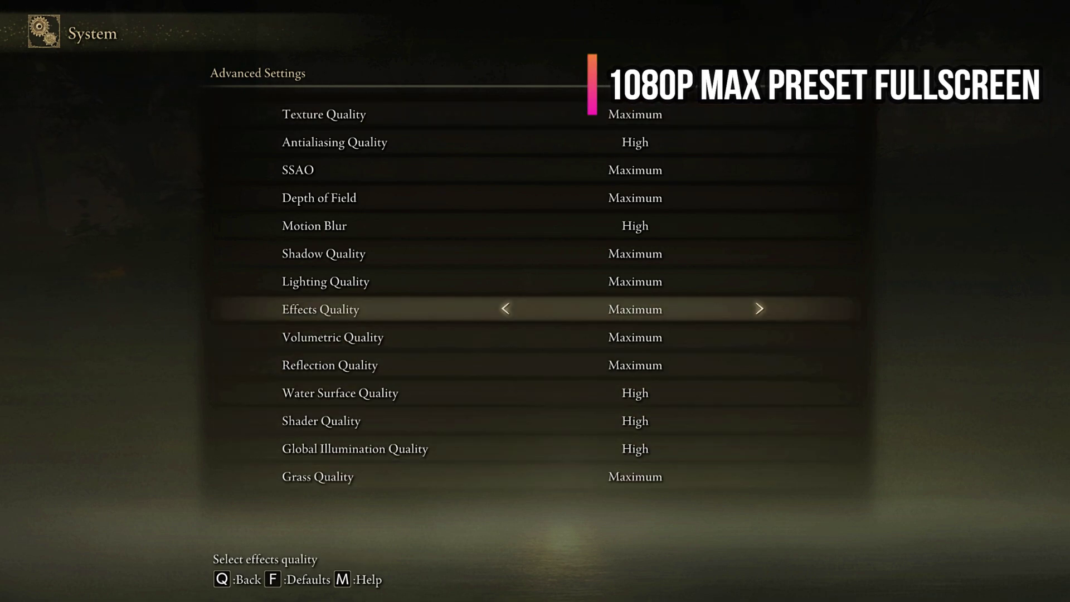
key("Up")
key("Up")
key("Up")
key("Up")
key("Up")
key("Up")
key("Up")
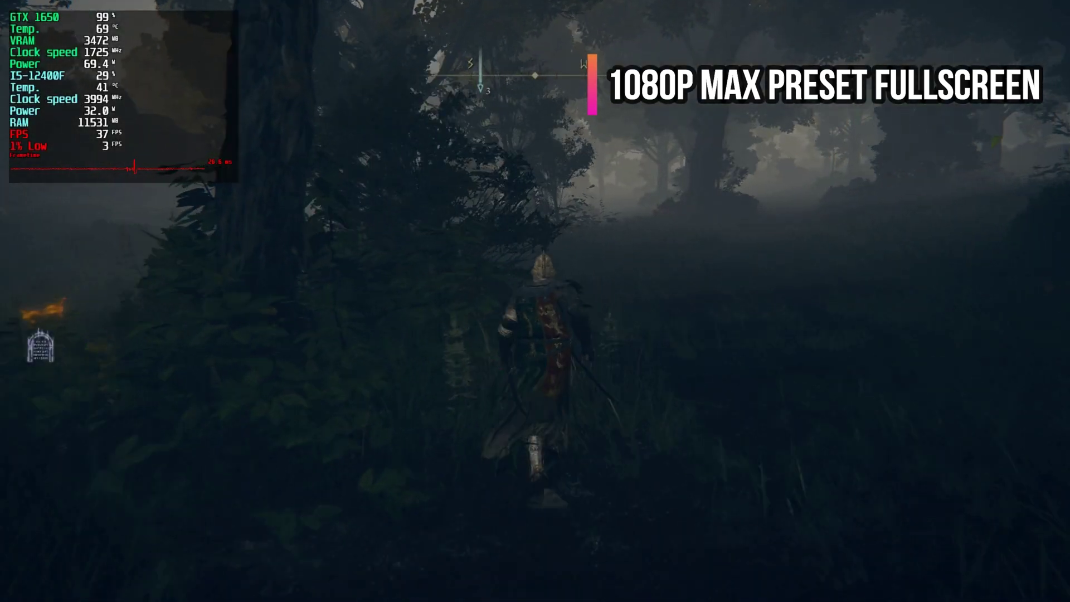
key("w")
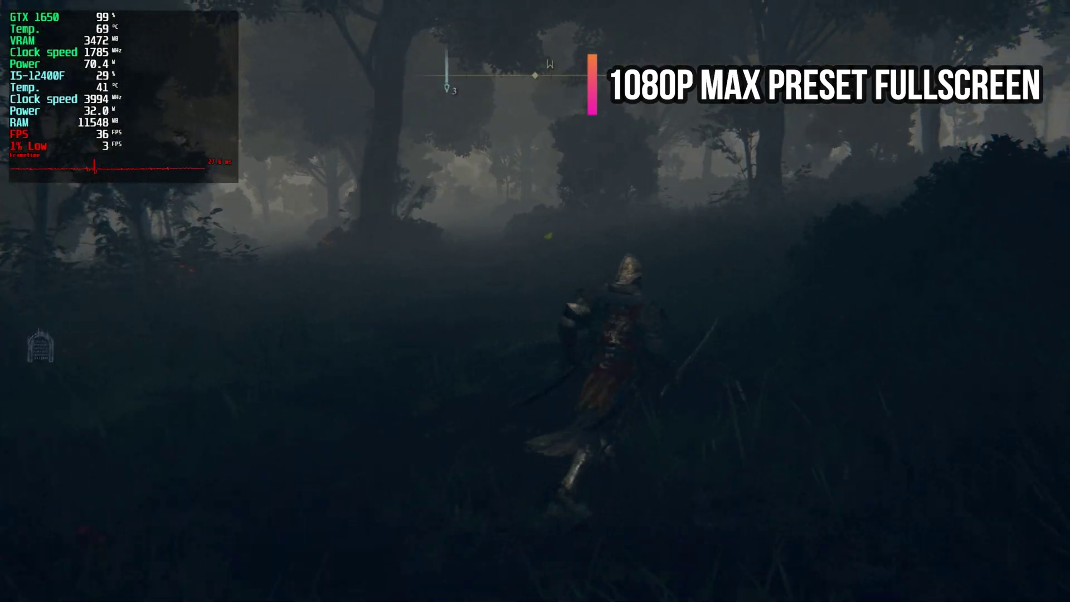
key("w")
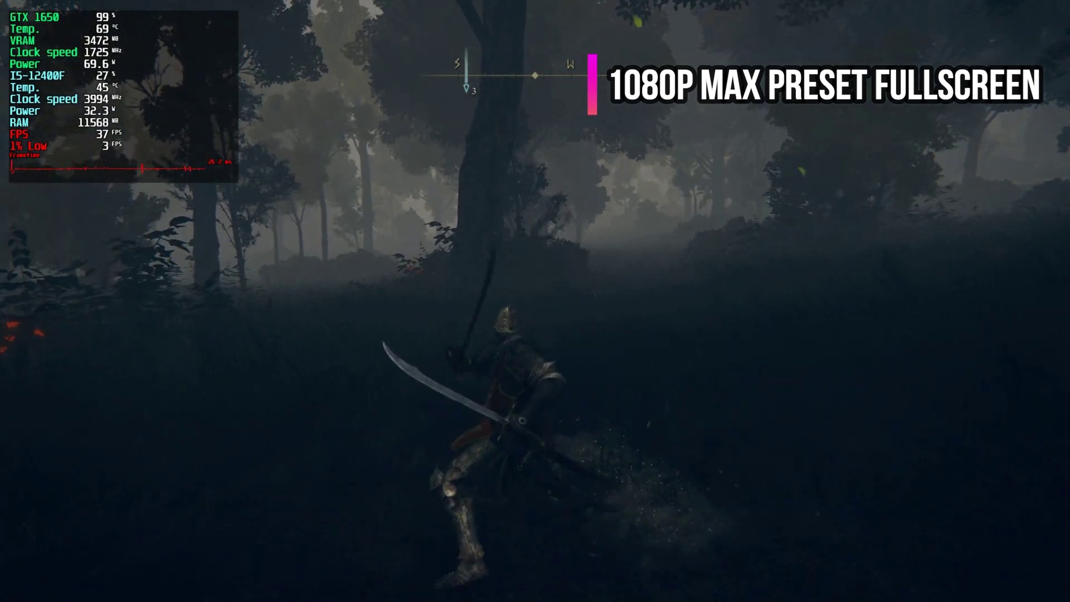
key("w")
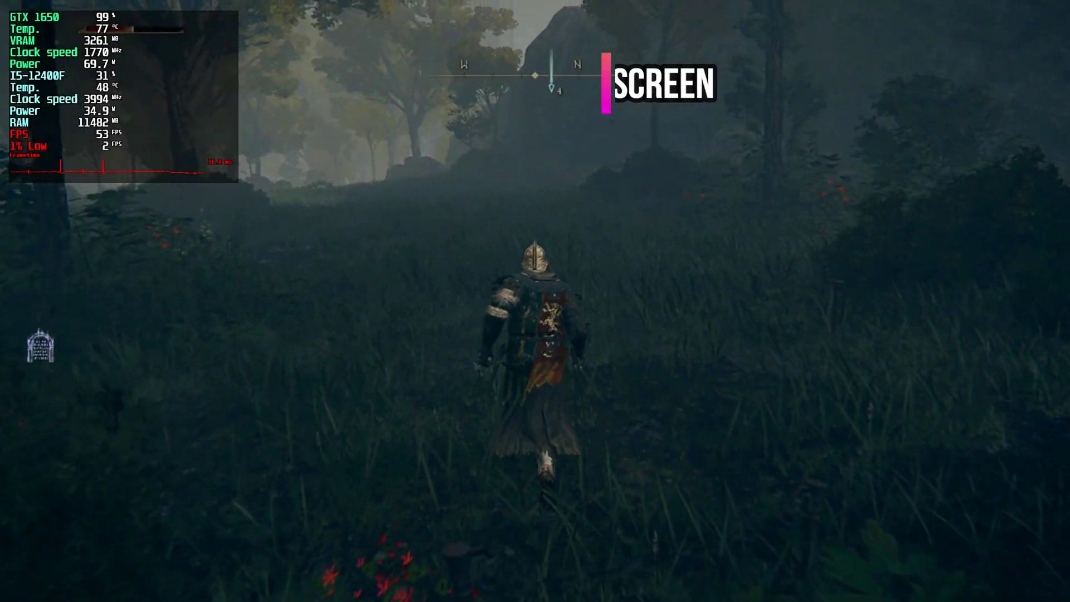
key("w")
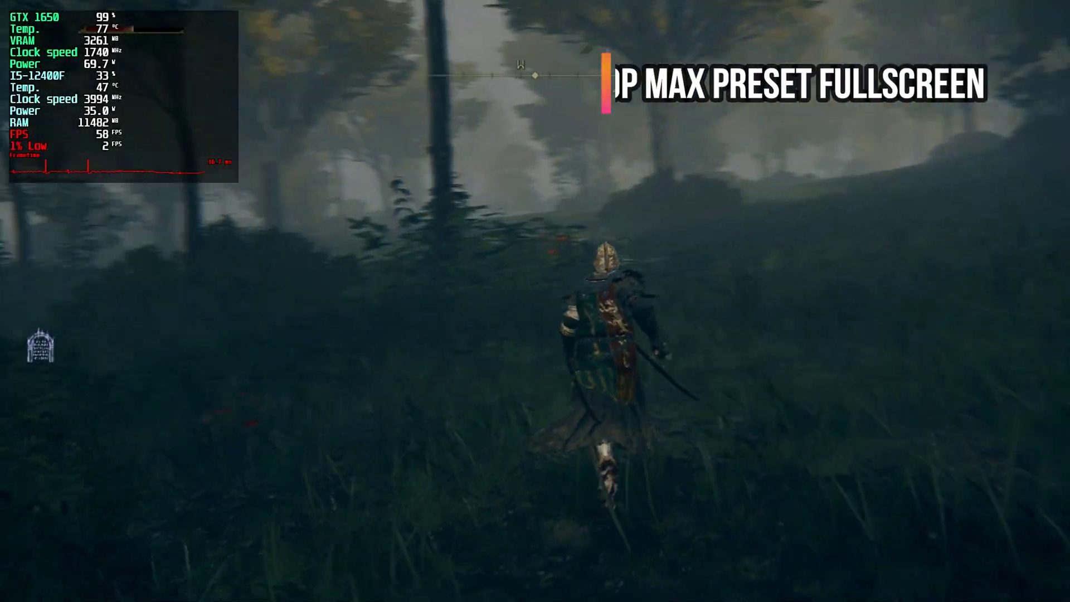
key("w")
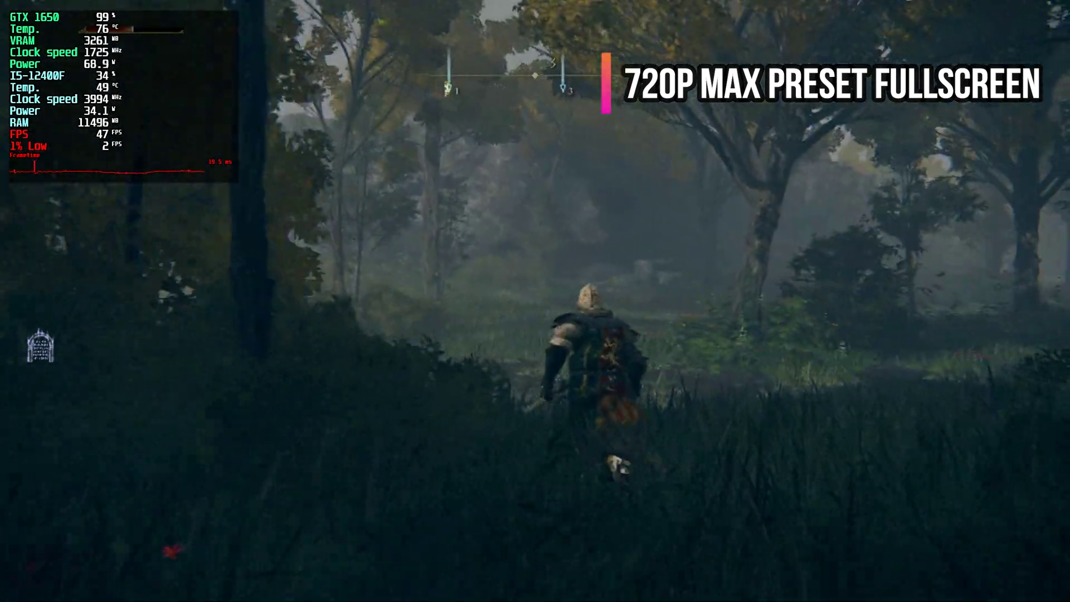
key("w")
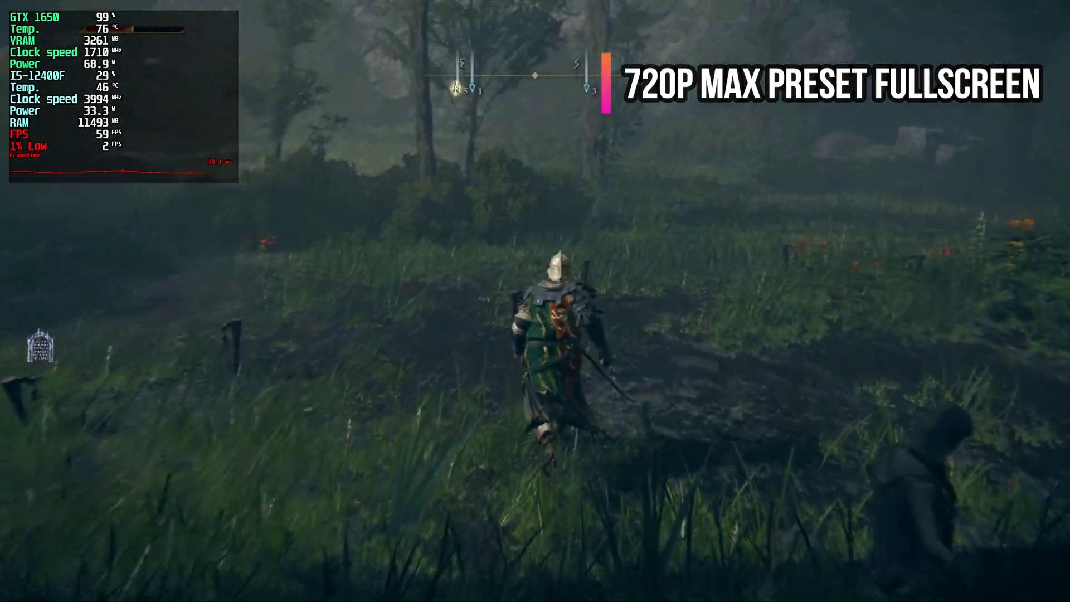
key("w")
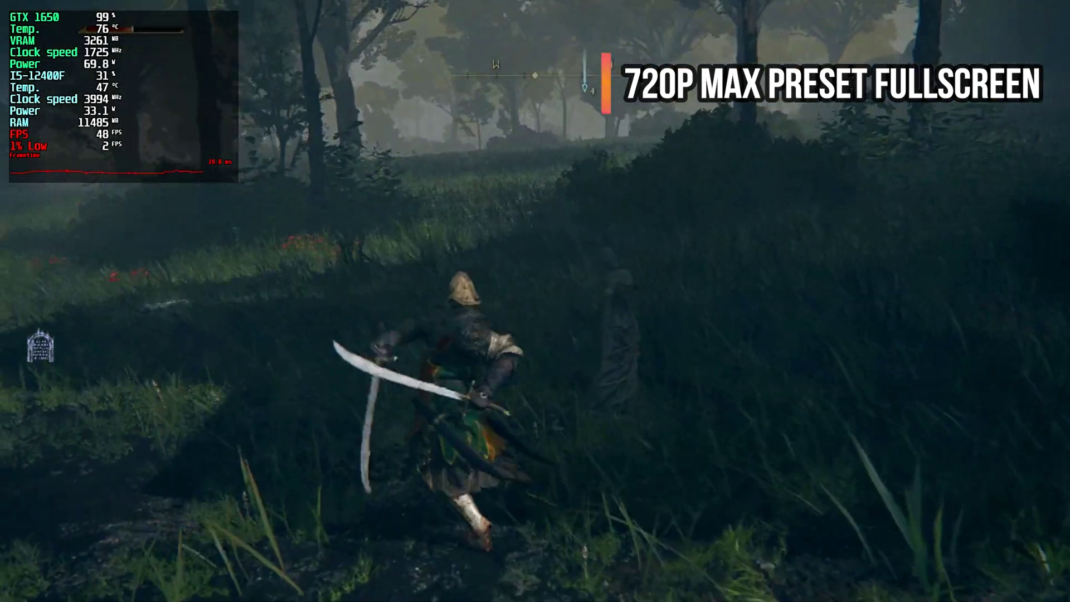
key("w")
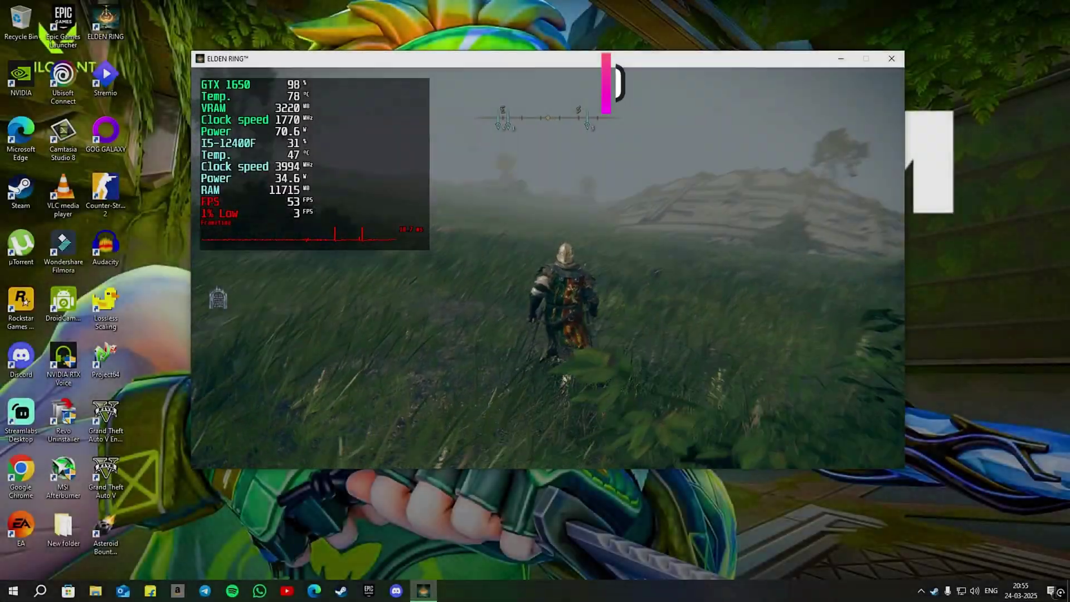
key("w")
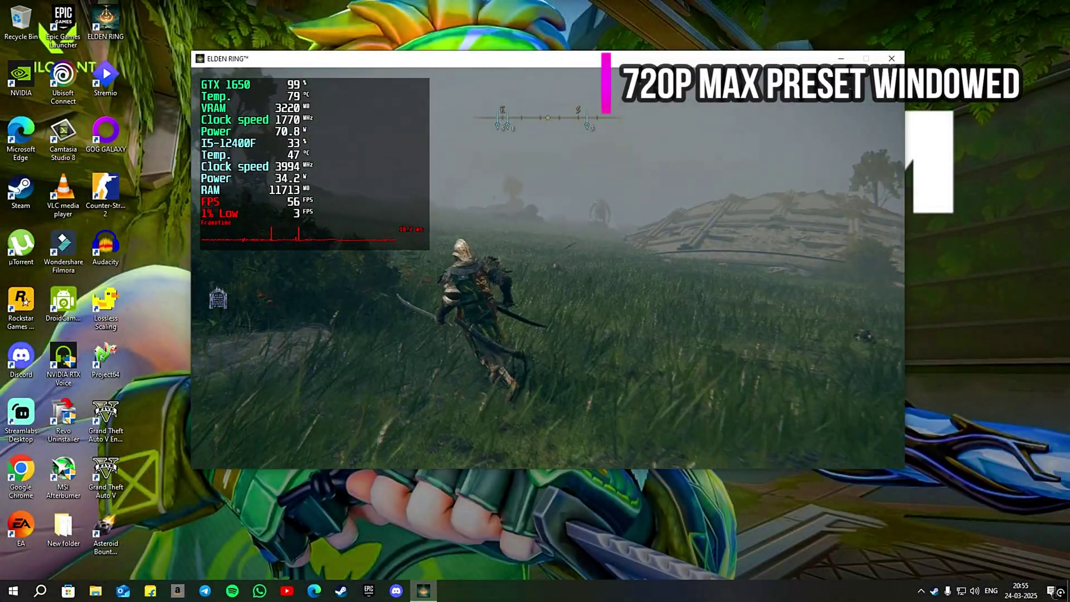
key("w")
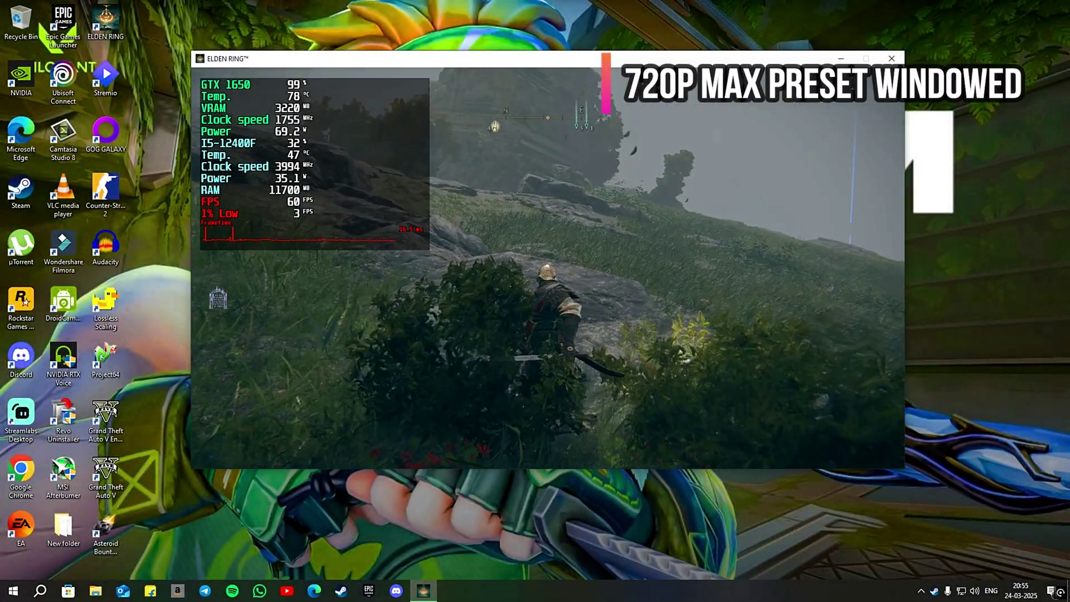
key("w")
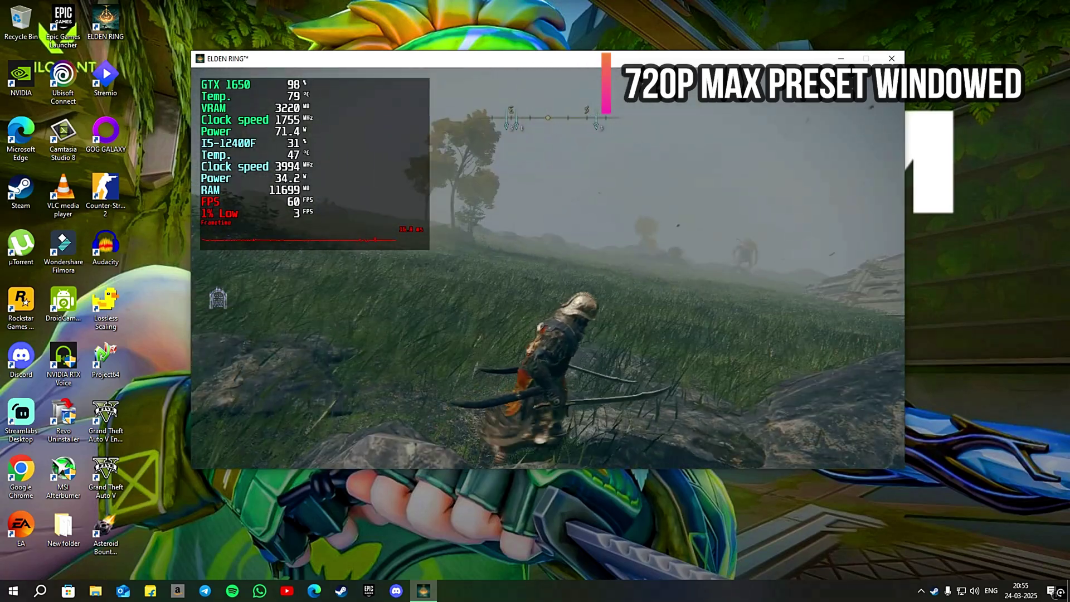
key("w")
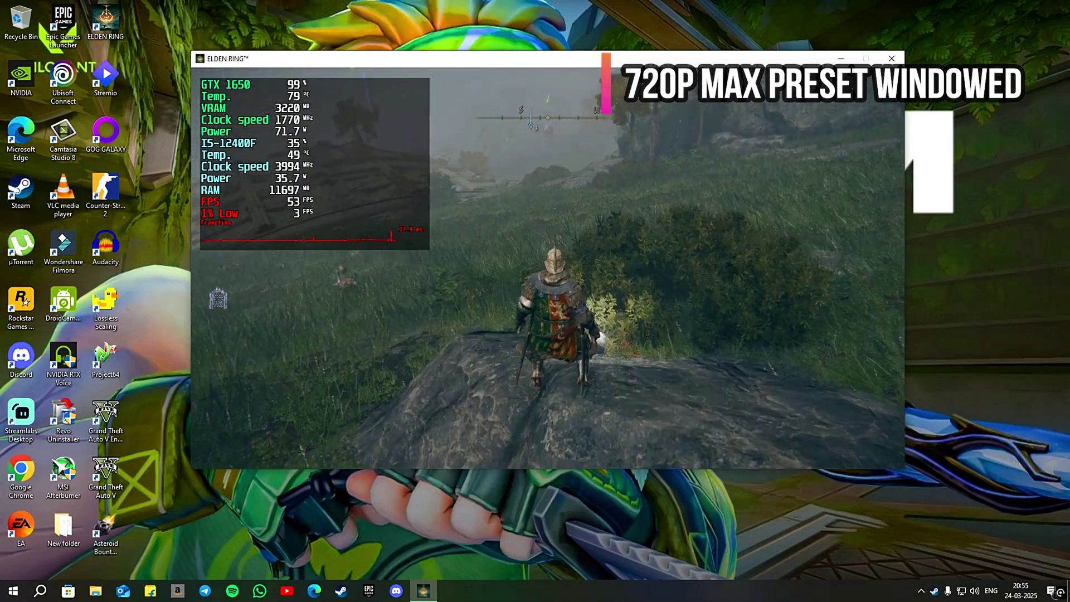
left_click(547, 268)
left_click(548, 268)
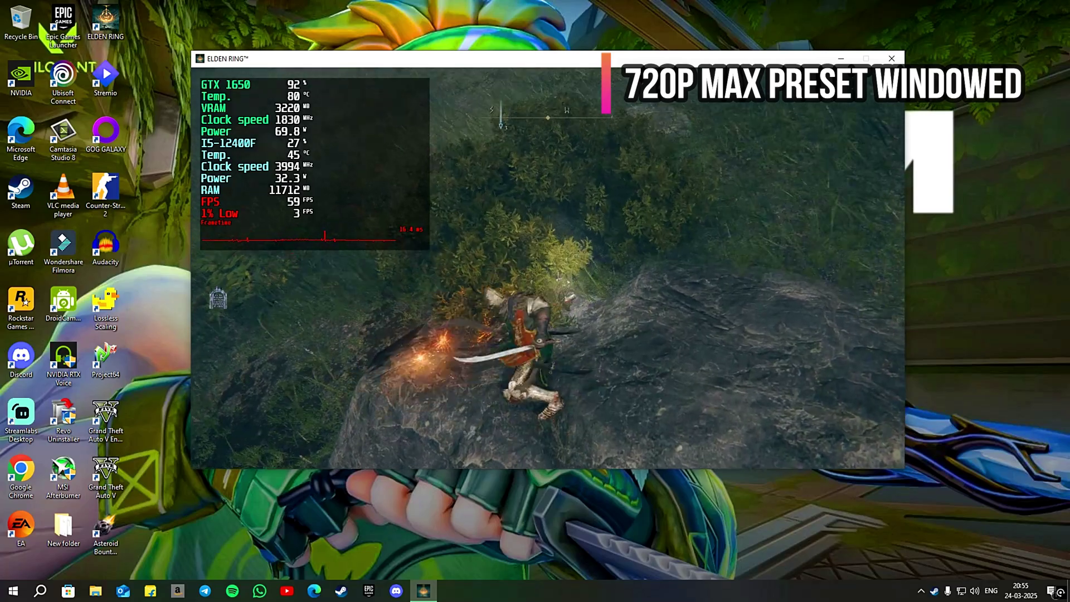
left_click(547, 268)
key("space")
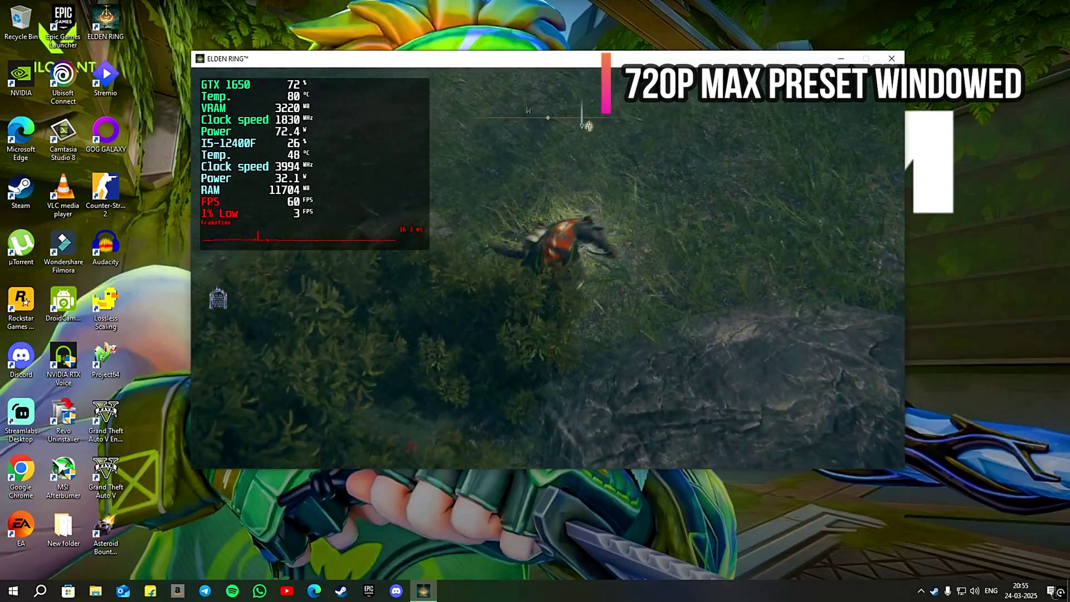
left_click(548, 268)
left_click(548, 268)
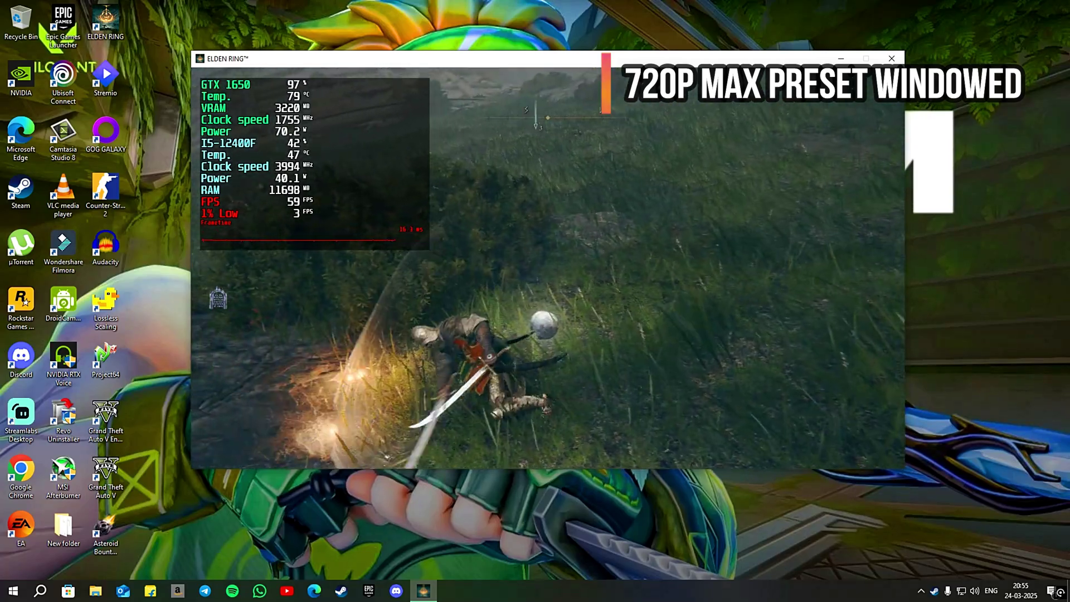
key("w")
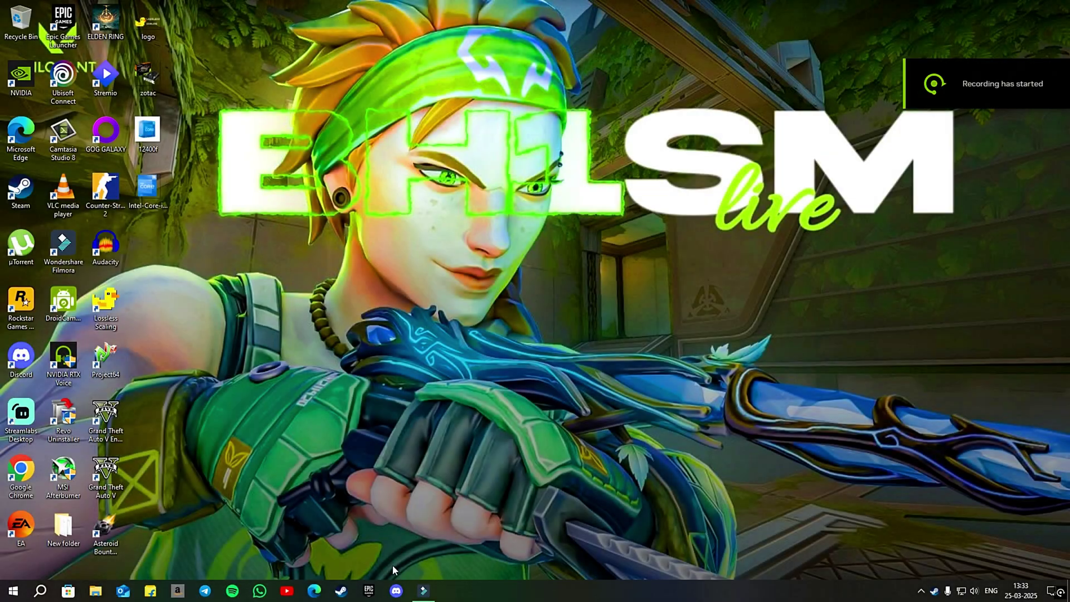
Open RivaTuner Statistics Server and set the global profile's framerate limit to 30.
left_click(920, 590)
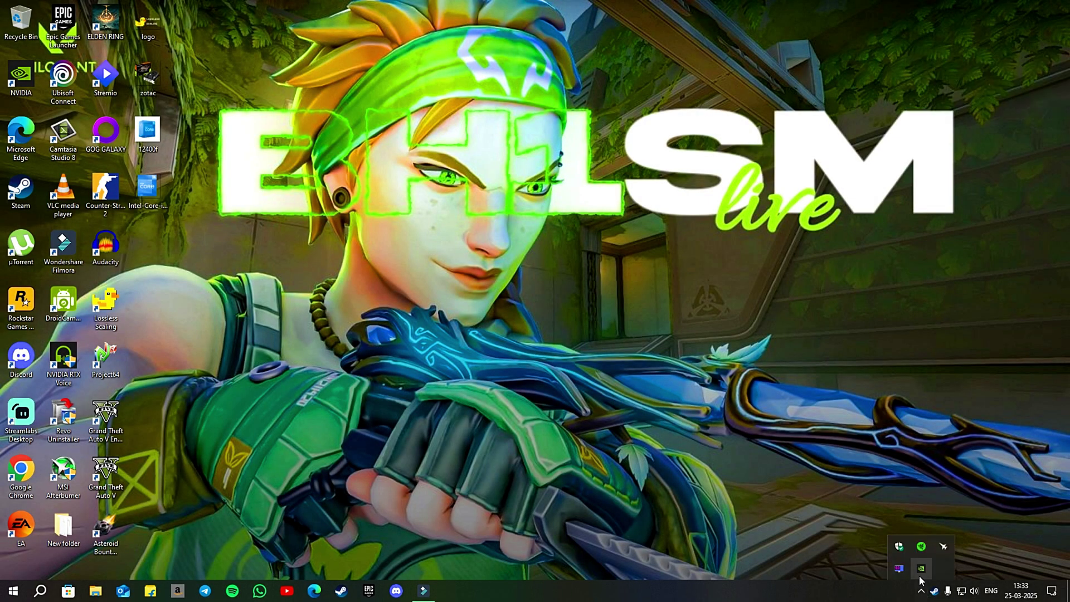
left_click(898, 573)
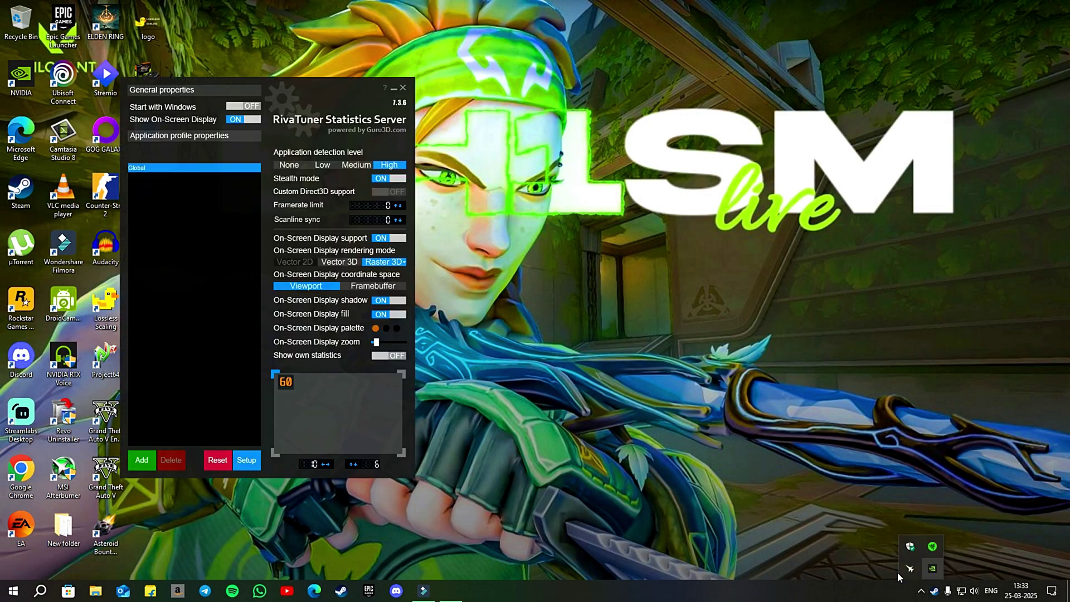
left_click(388, 205)
type("30")
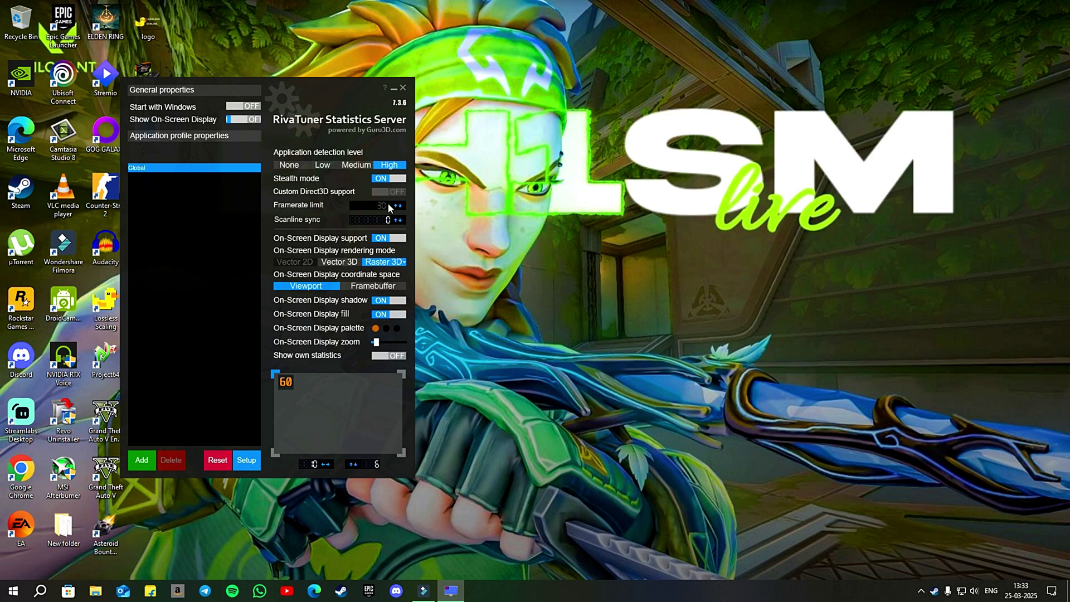
type("30")
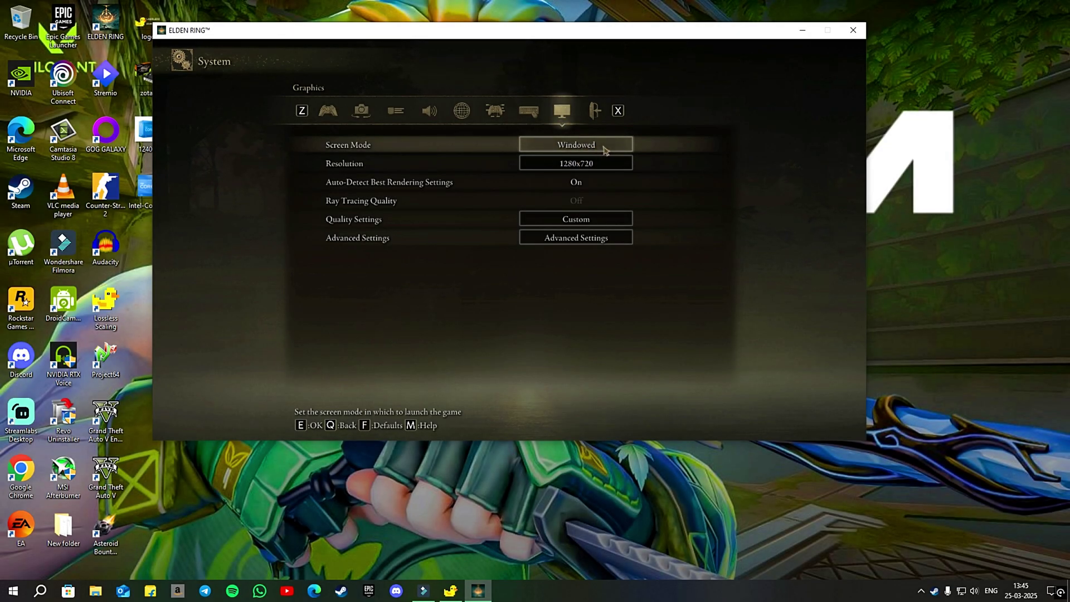
Switch to Lossless Scaling and review the Default profile's frame generation type, mode and multiplier.
left_click(448, 596)
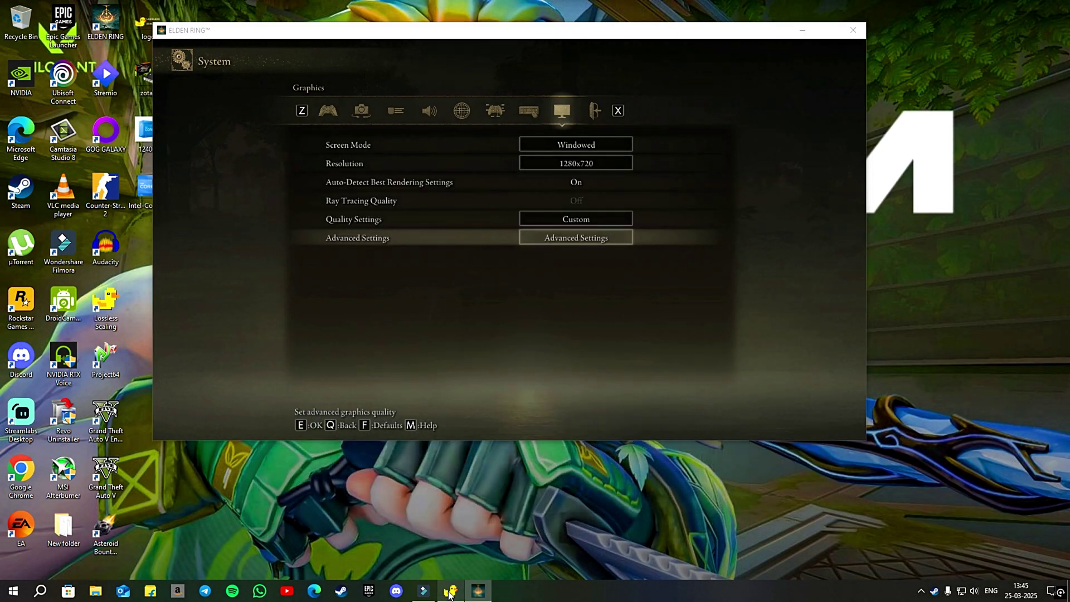
left_click(450, 592)
left_click(526, 245)
left_click(536, 248)
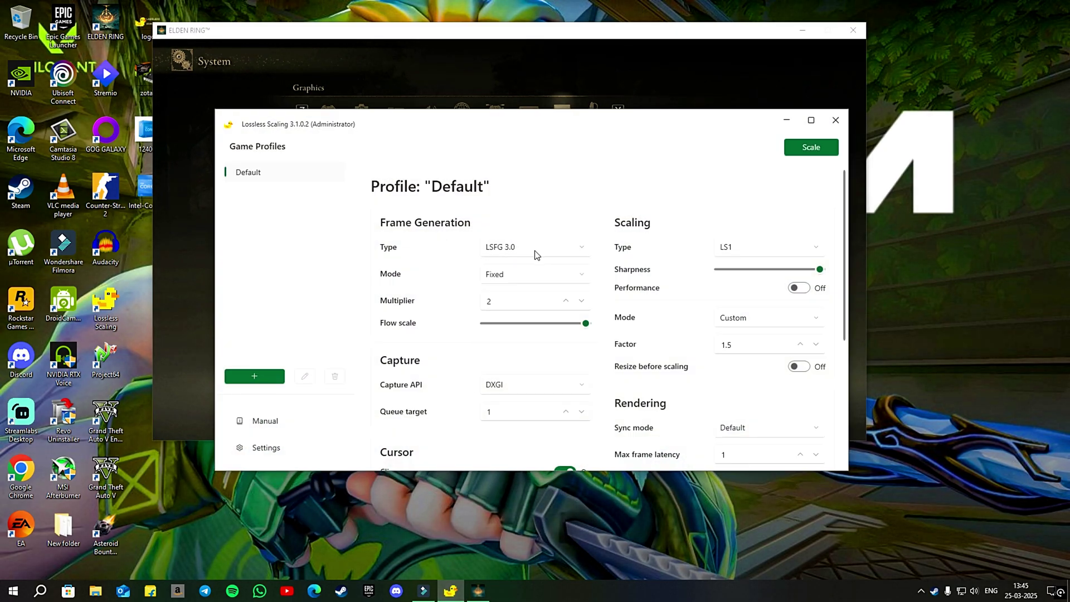
mouse_move(541, 277)
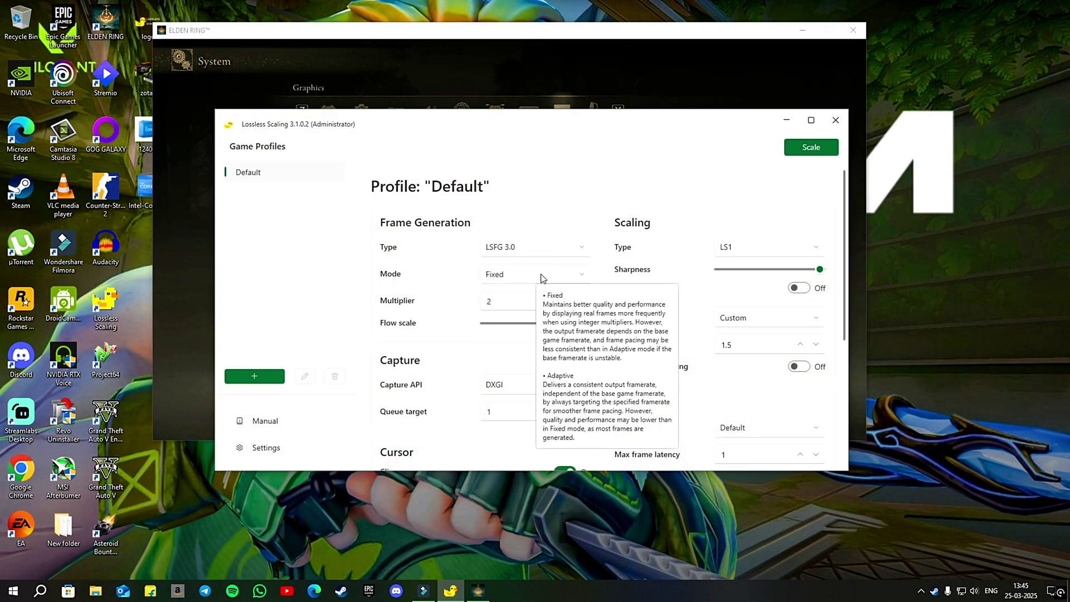
left_click(493, 302)
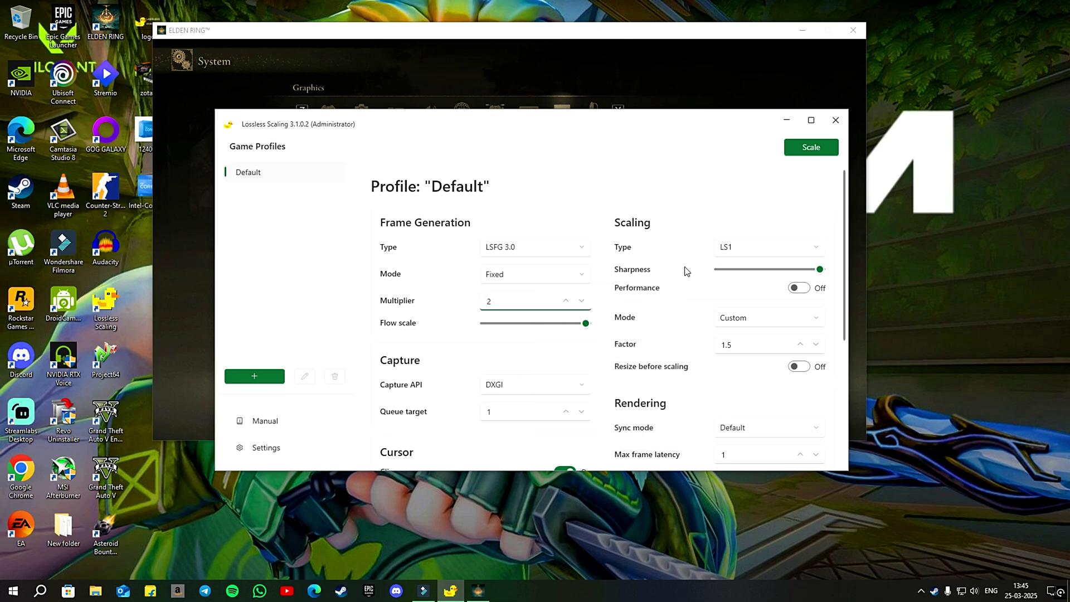
Check the LS1 scaling type, Performance option and custom factor in the Default profile, and start scaling.
left_click(732, 255)
left_click(730, 288)
mouse_move(816, 291)
left_click(761, 345)
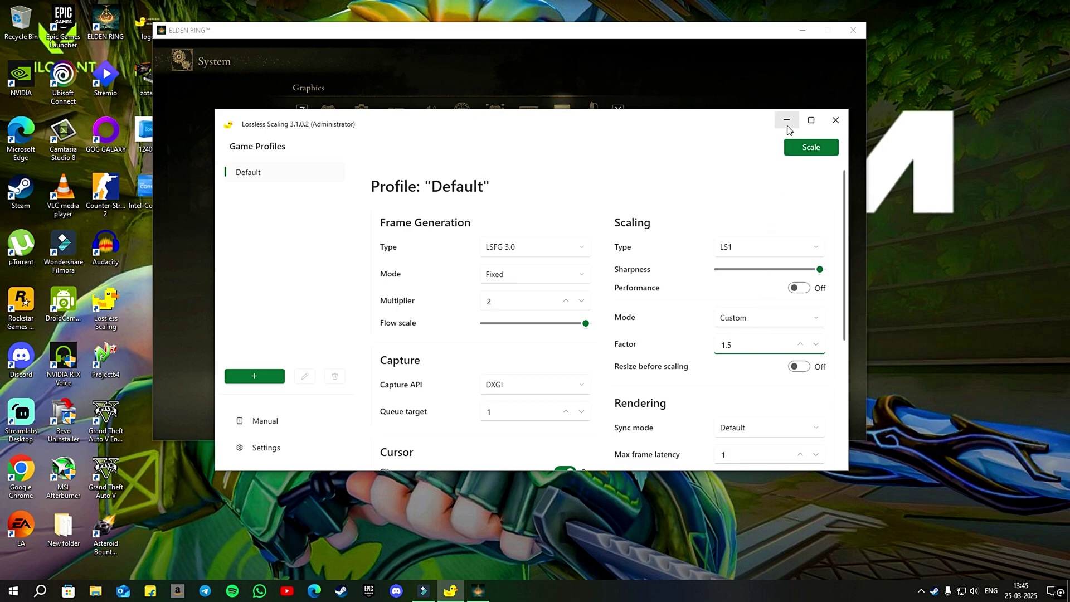
left_click(808, 151)
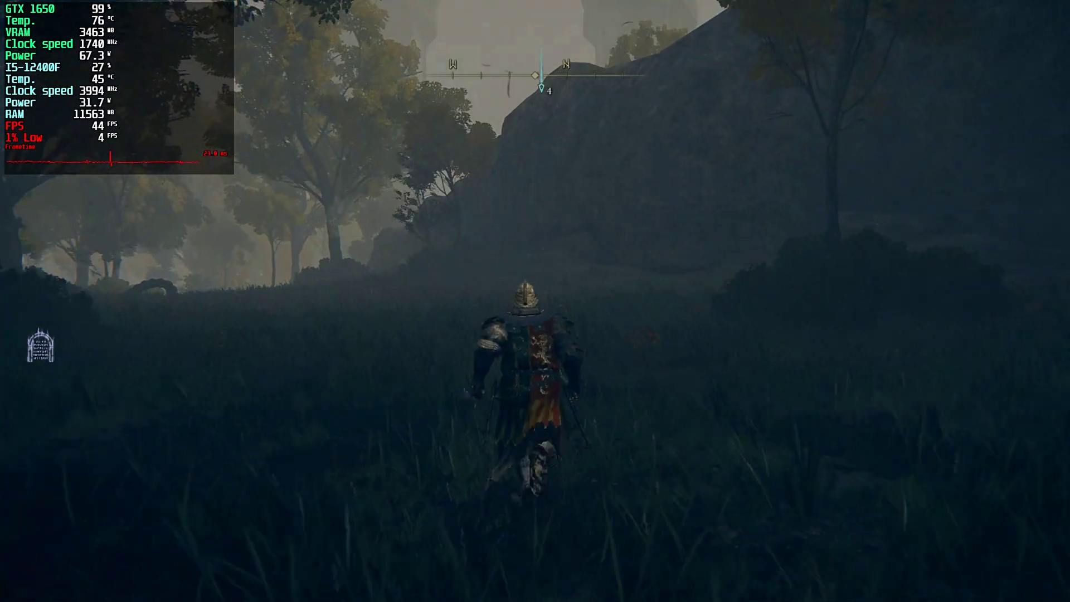
key("w")
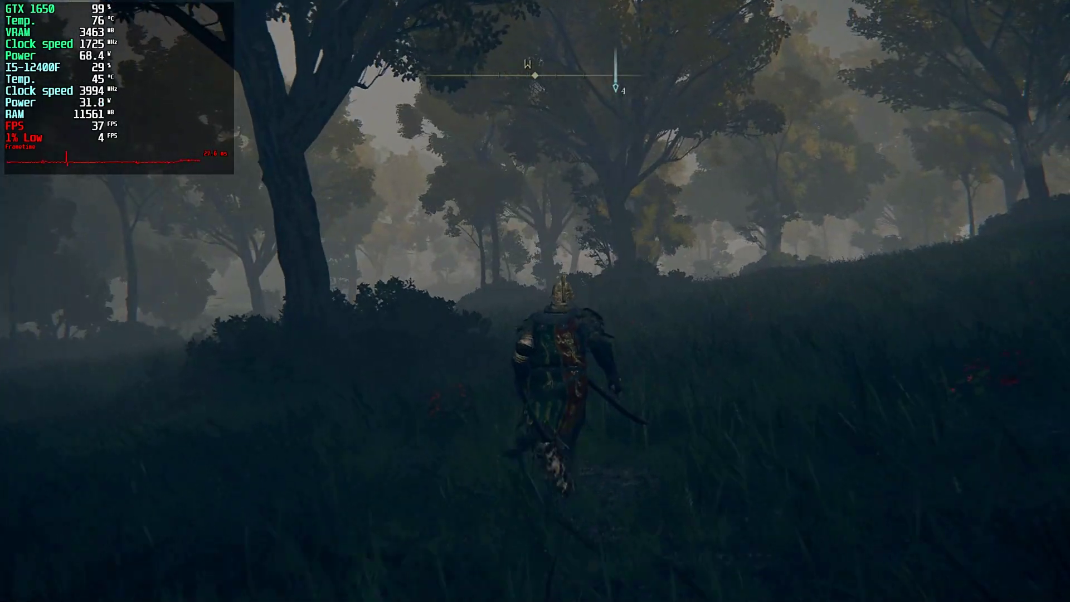
key("w")
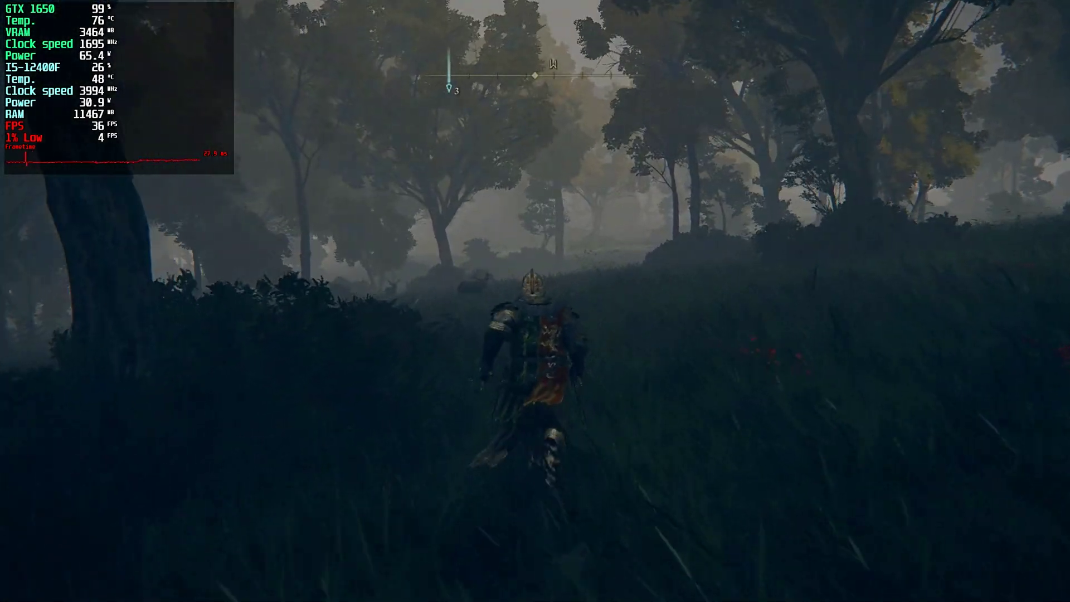
key("w")
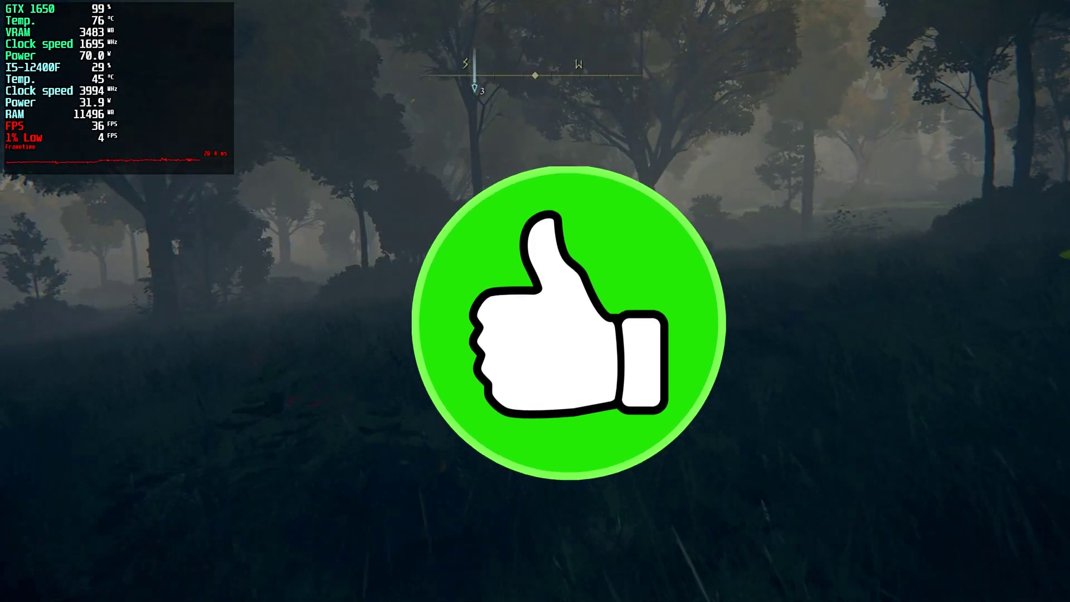
key("w")
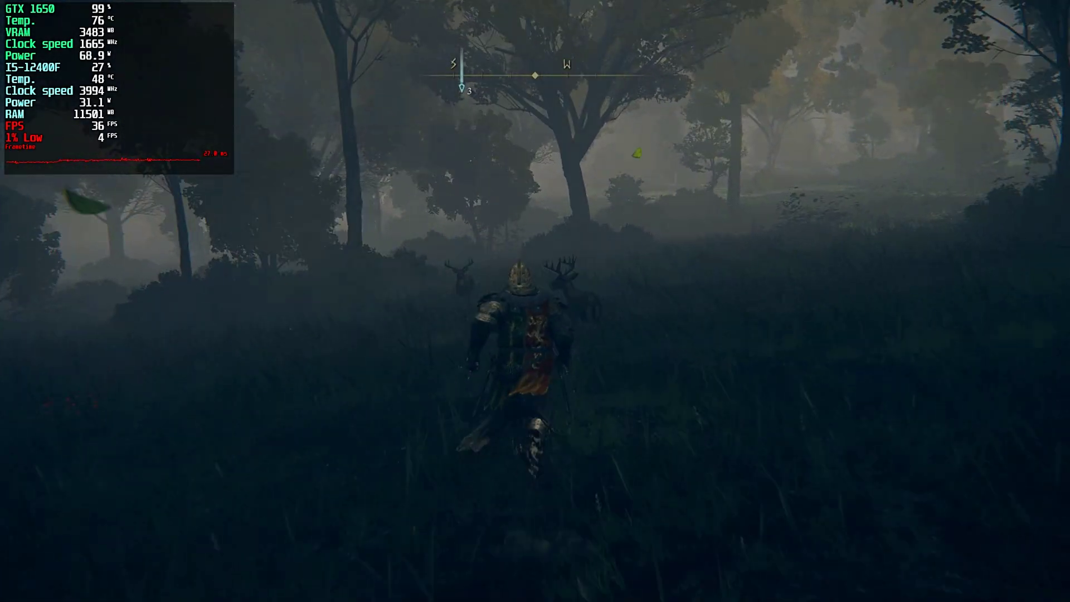
left_click(534, 301)
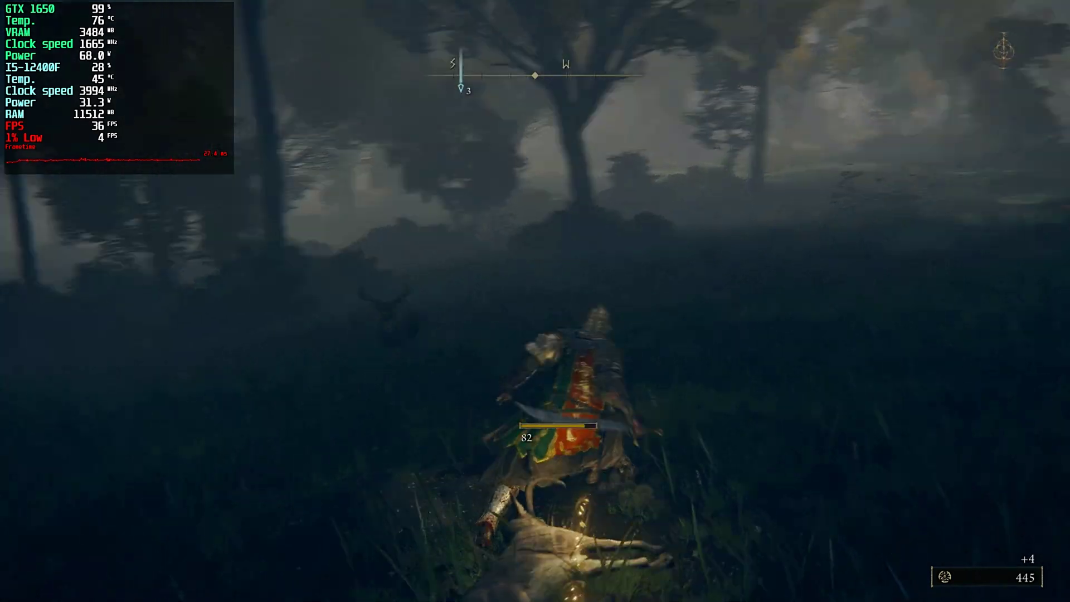
key("w")
key("w")
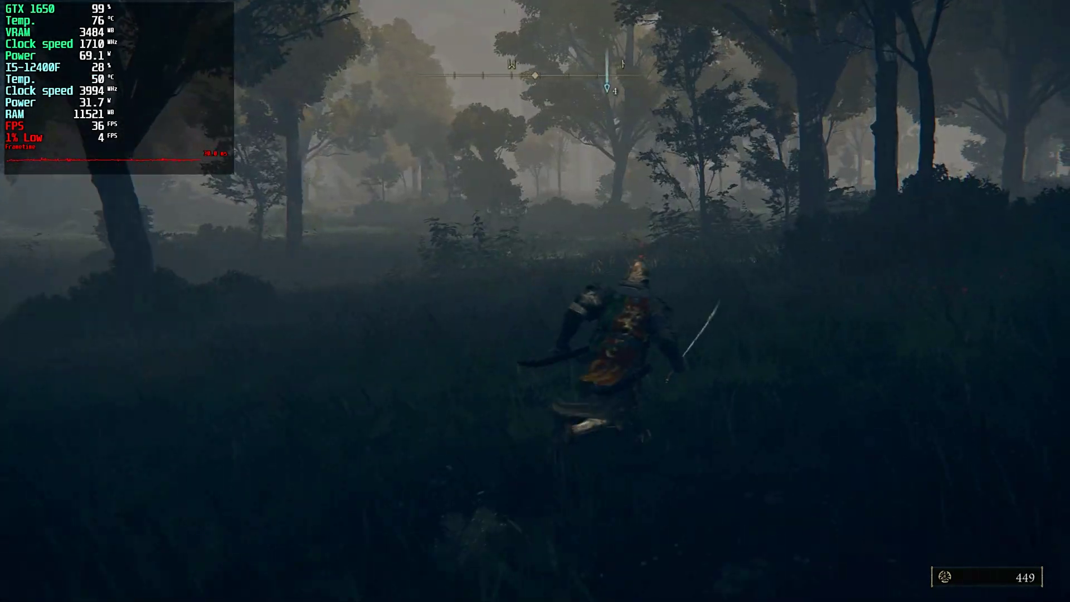
key("w")
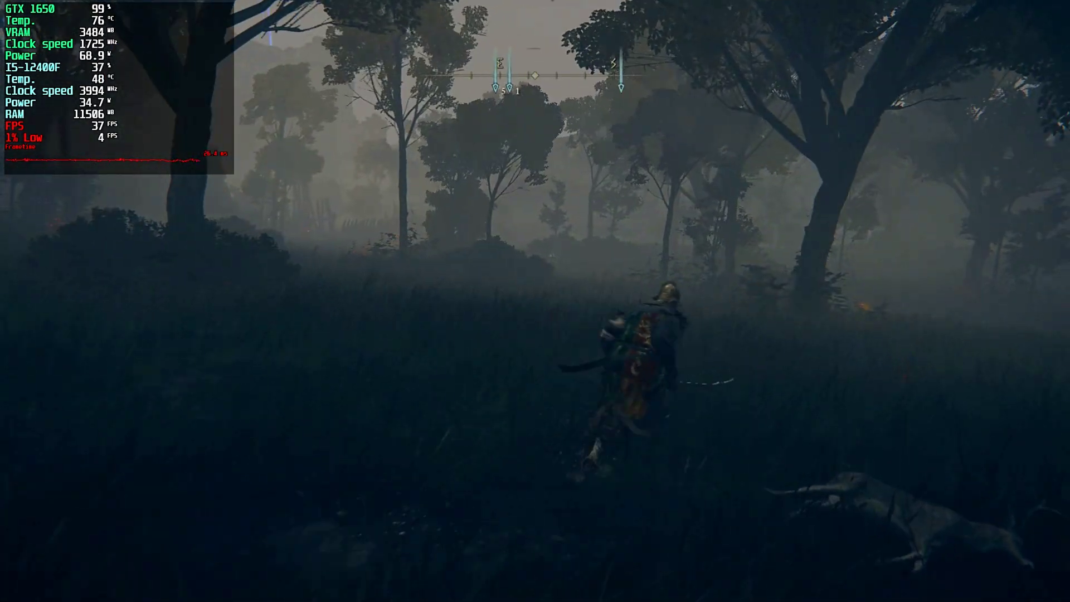
key("w")
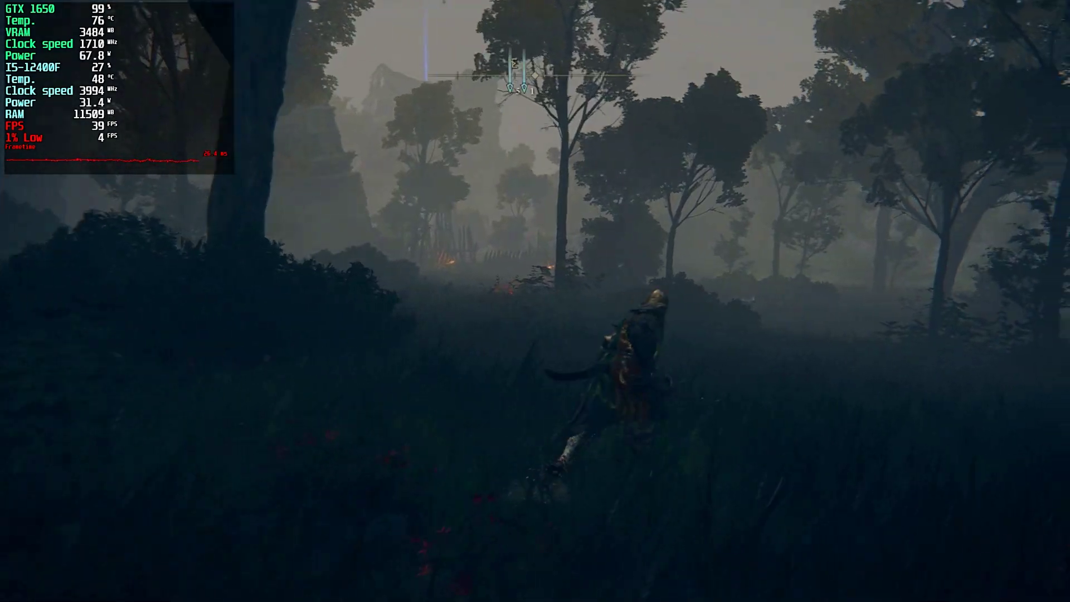
key("w")
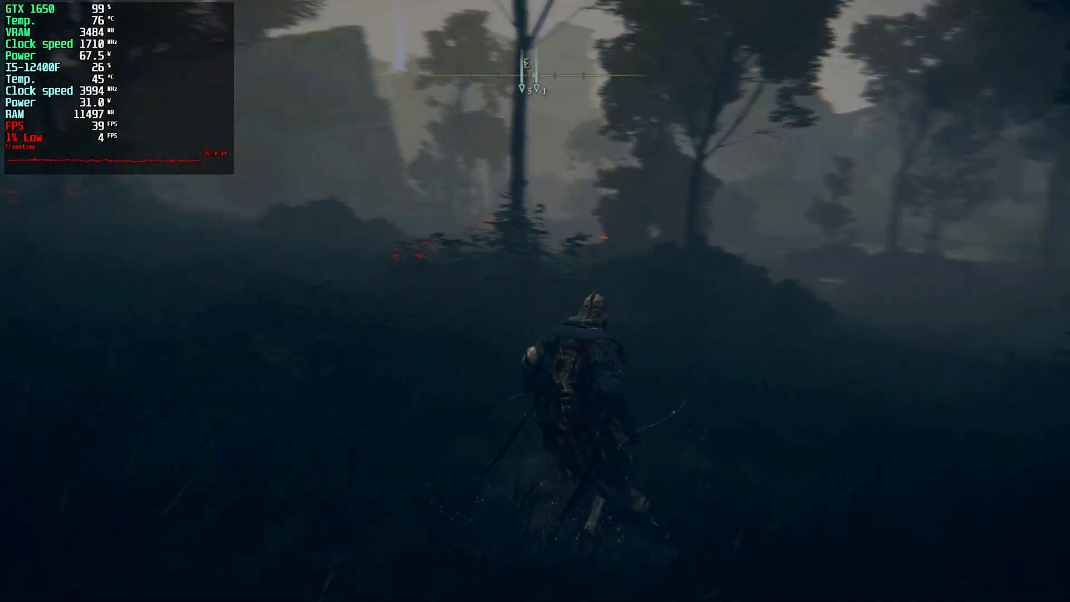
key("w")
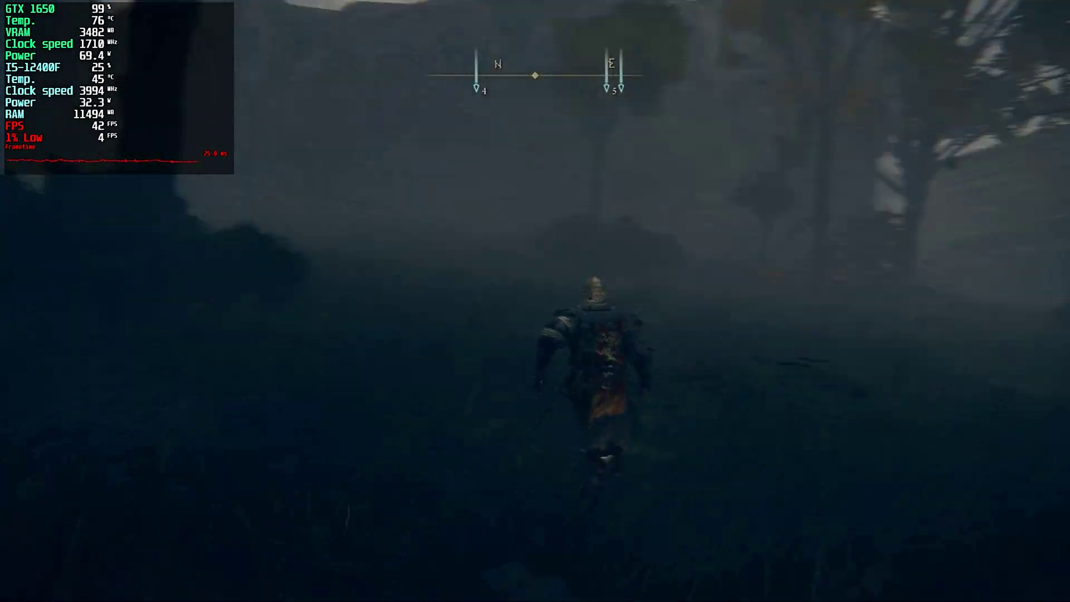